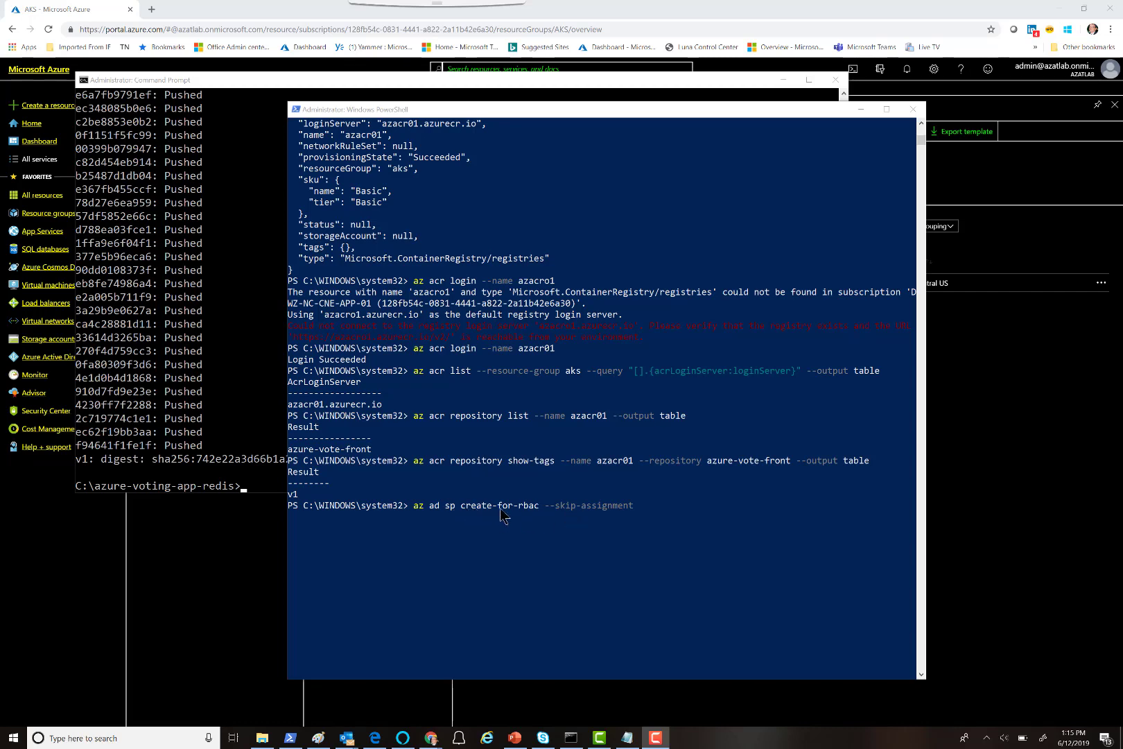
Create a service principal without a role by running az ad sp create-for-rbac --skip-assignment.
left_click(647, 513)
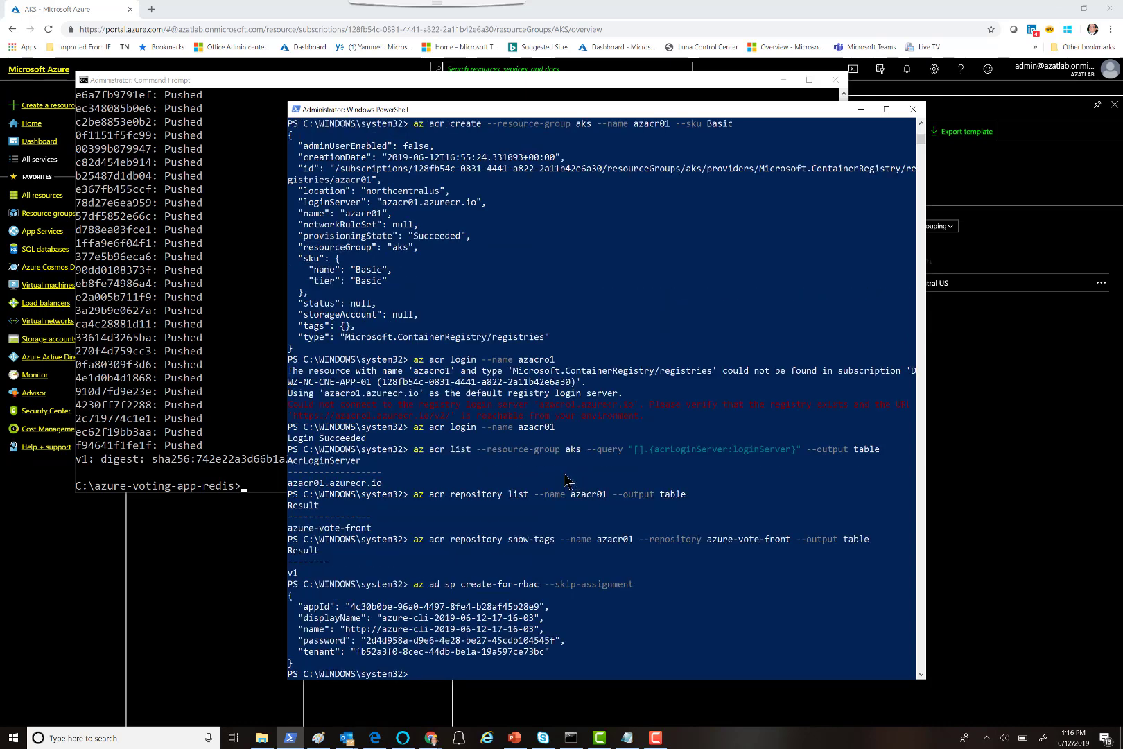
scroll(485, 527, "down", 3)
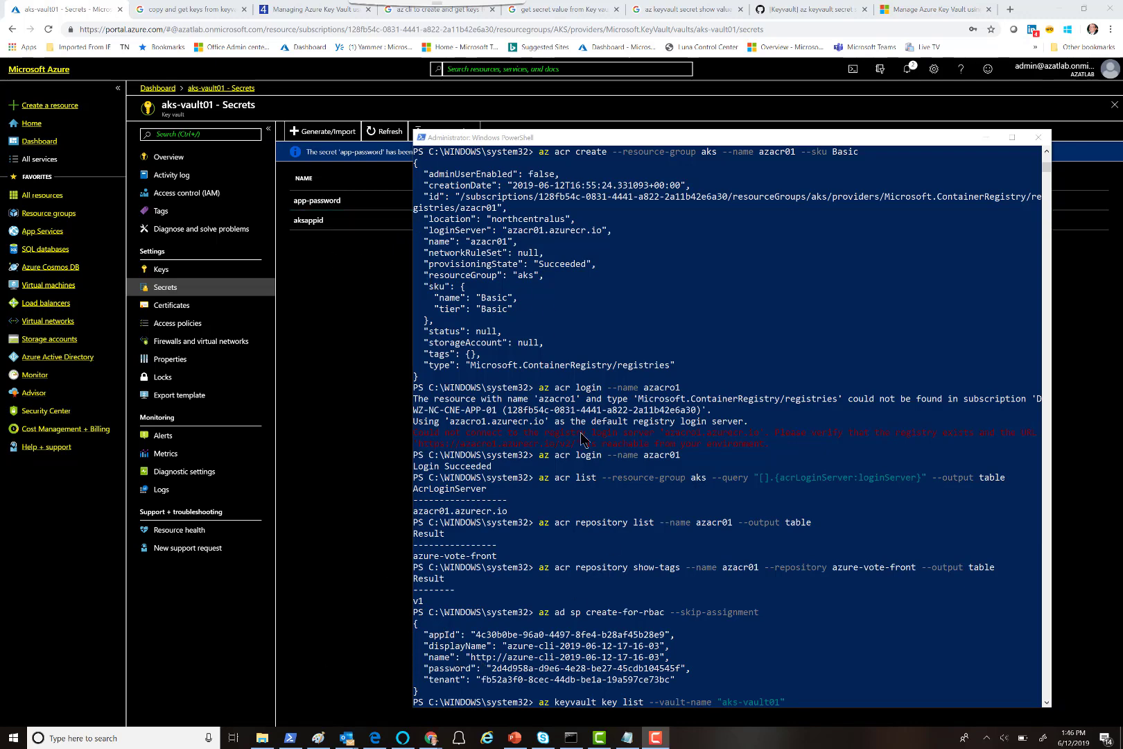
Query the registry's resource ID by running az acr show --resource-group aks --name azacr01 --query "id" --output tsv.
left_click_drag(894, 140, 897, 87)
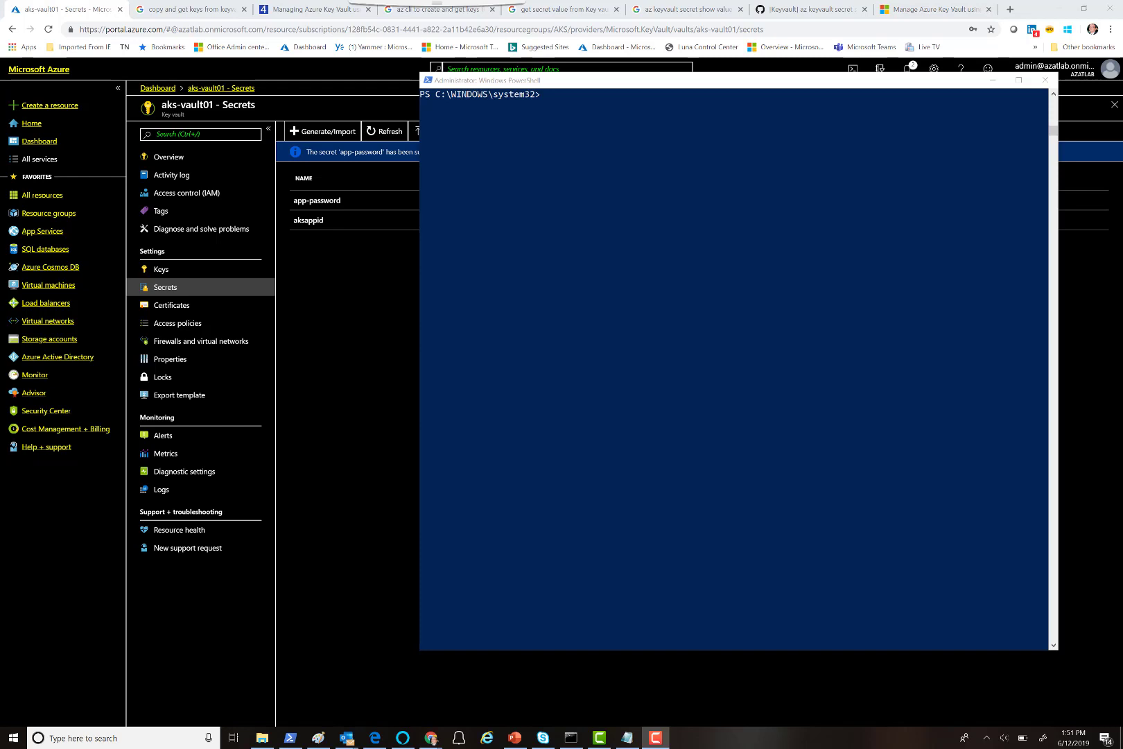
type("az acr show --resource-group aks --name azacr01 --query \"id\" --output tsv")
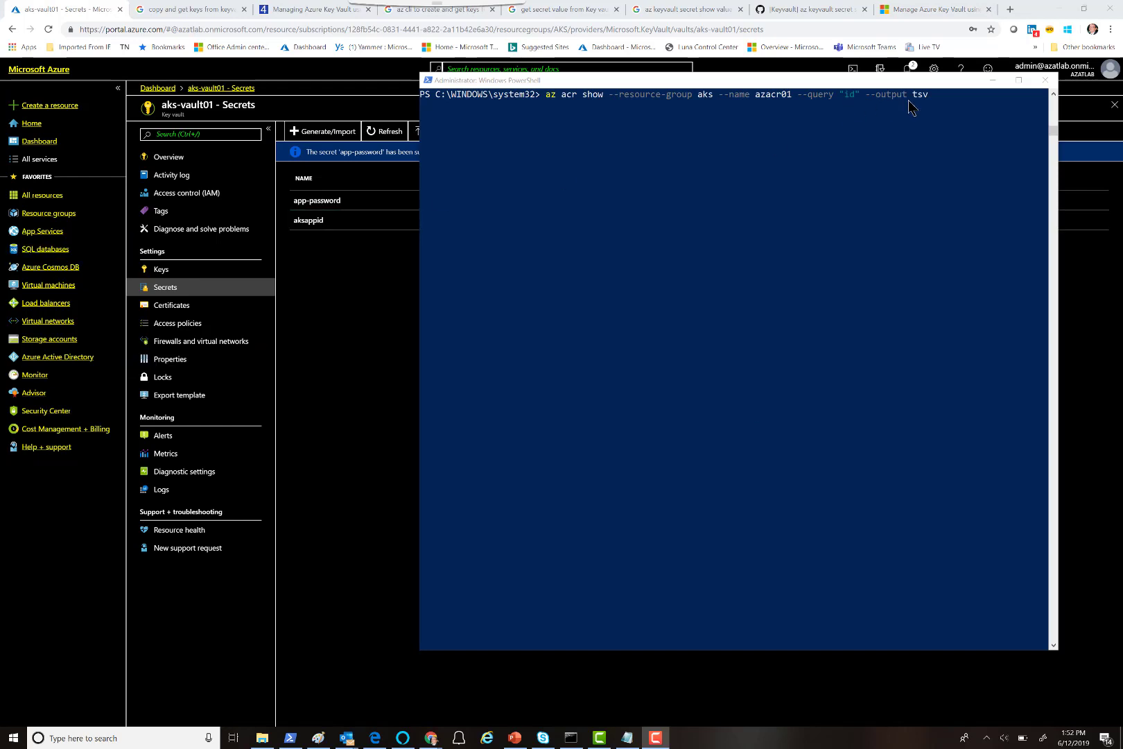
left_click(943, 101)
left_click(943, 101)
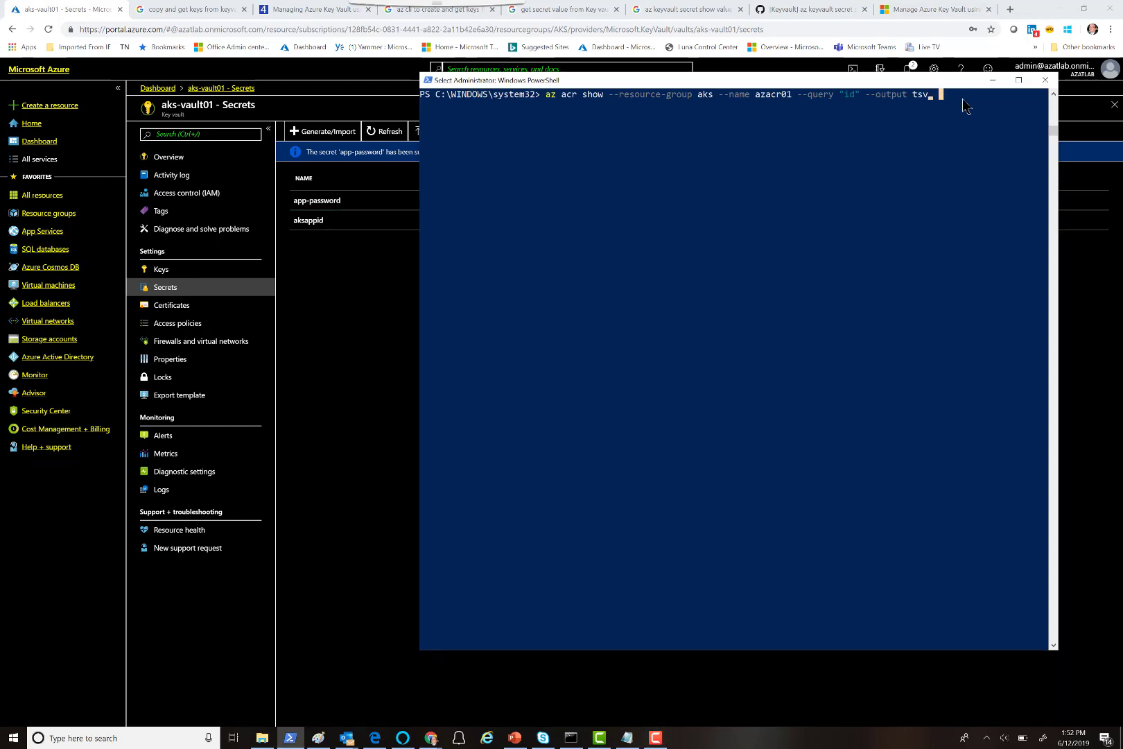
key("BackSpace")
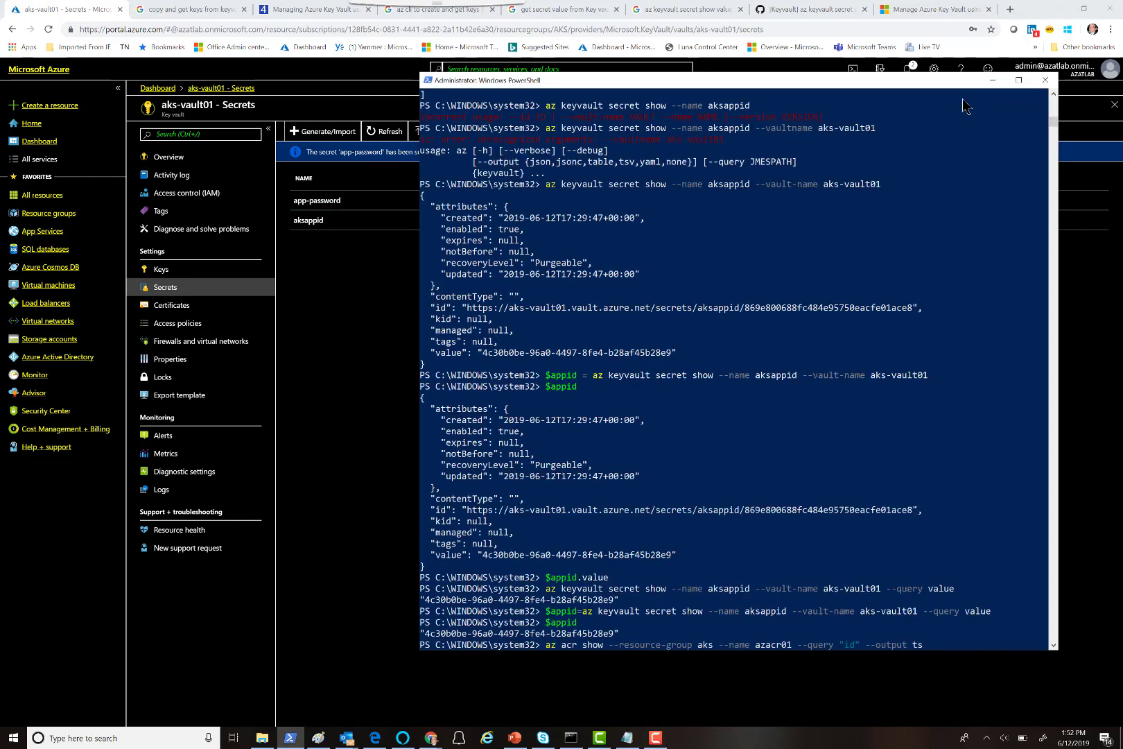
type("v")
scroll(962, 98, "down", 4)
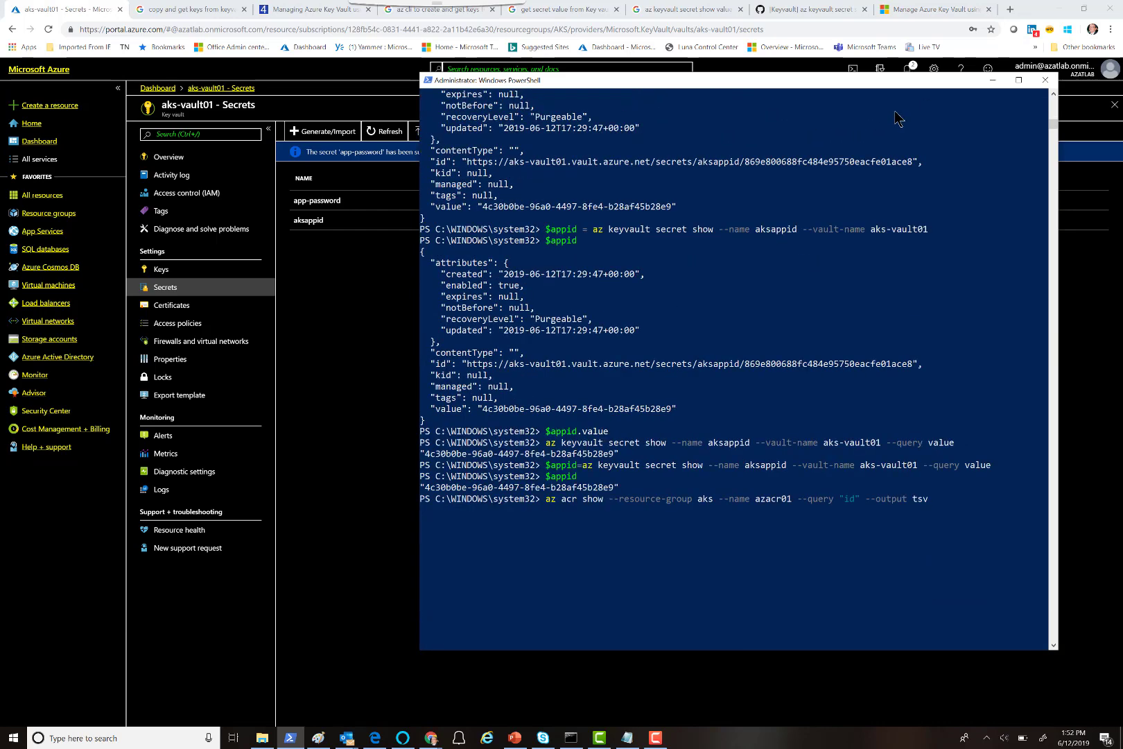
scroll(898, 117, "down", 10)
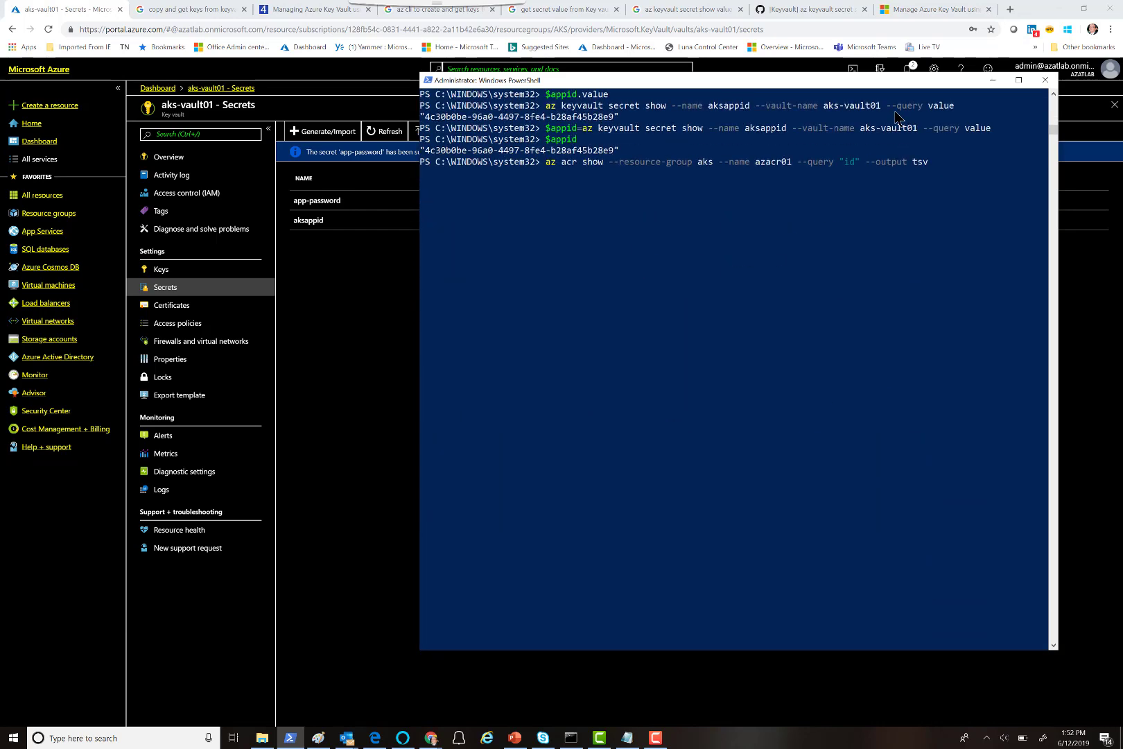
scroll(895, 113, "down", 2)
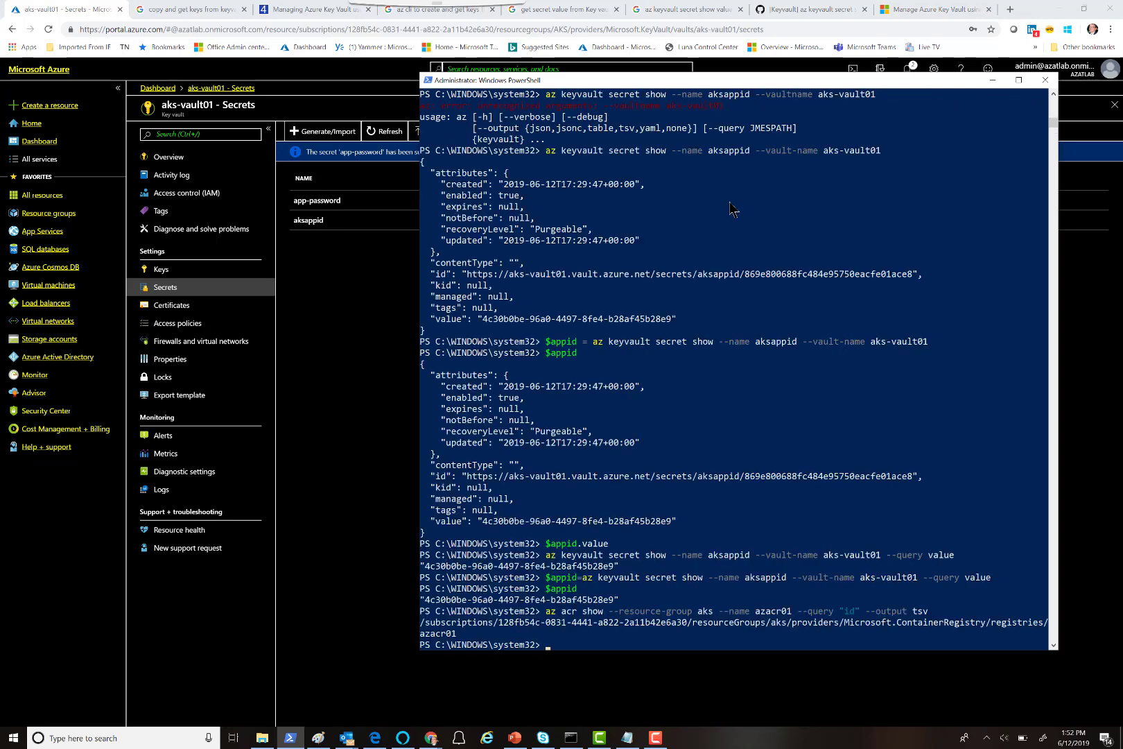
Copy the full azacr01 resource ID from the az acr show output.
scroll(732, 209, "down", 4)
scroll(740, 206, "down", 1)
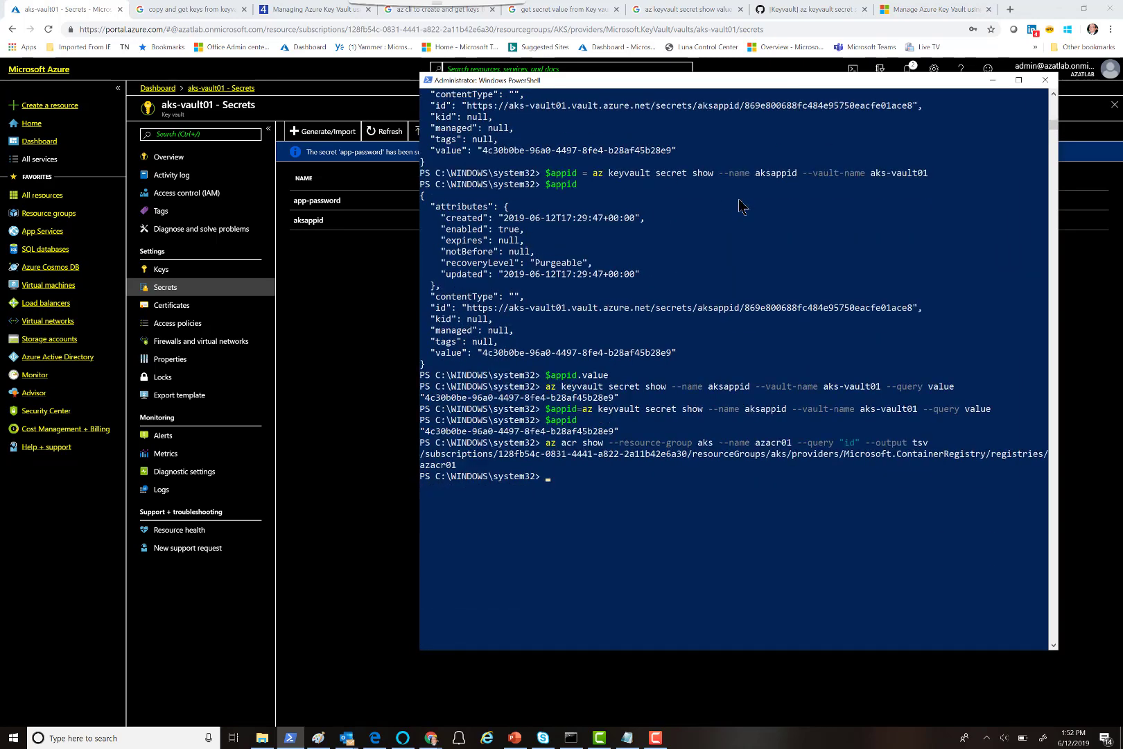
scroll(742, 206, "down", 1)
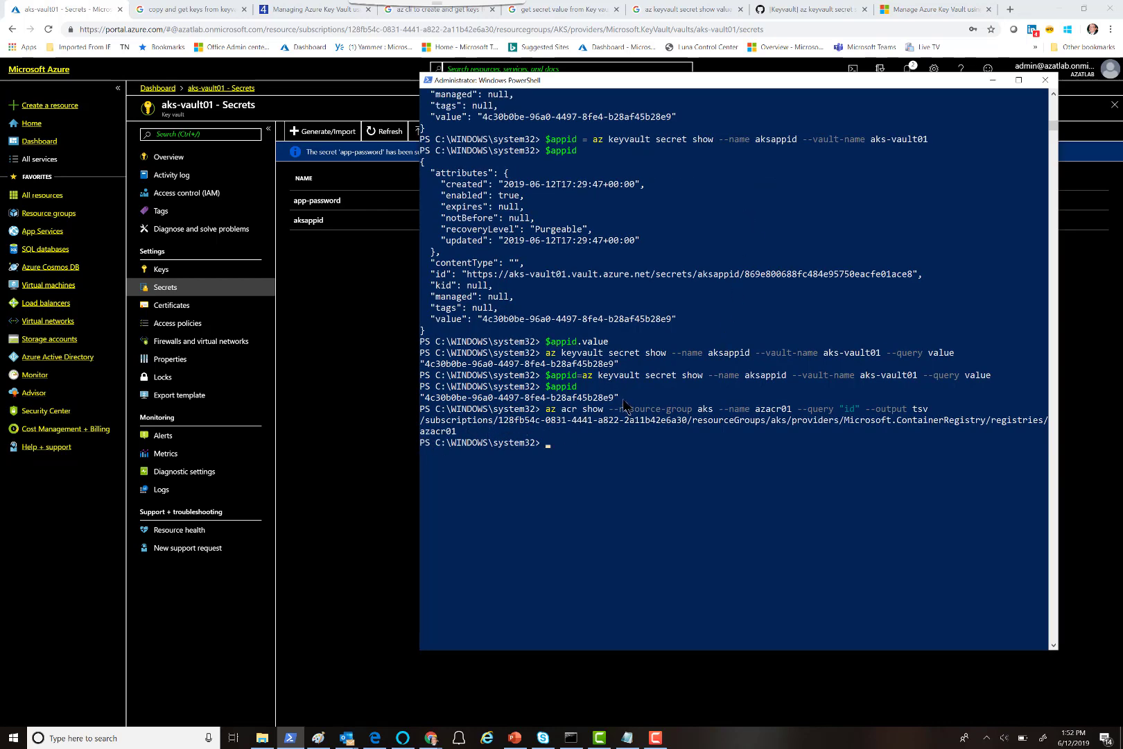
scroll(624, 404, "down", 2)
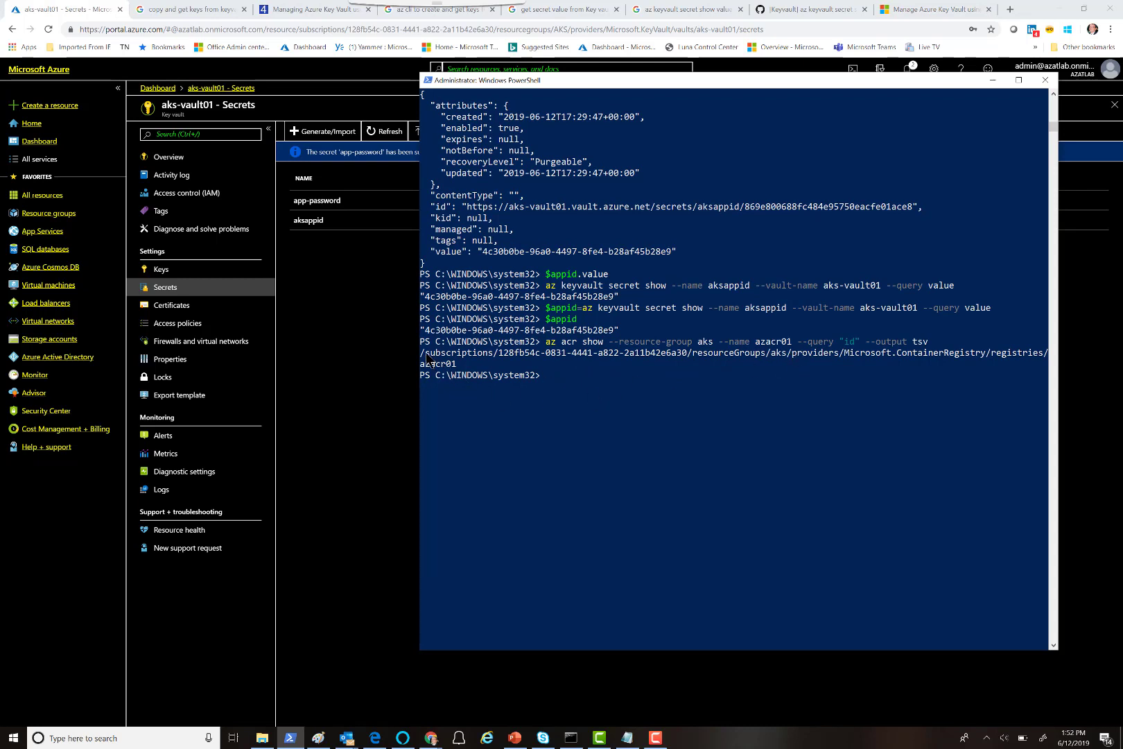
left_click_drag(421, 352, 465, 367)
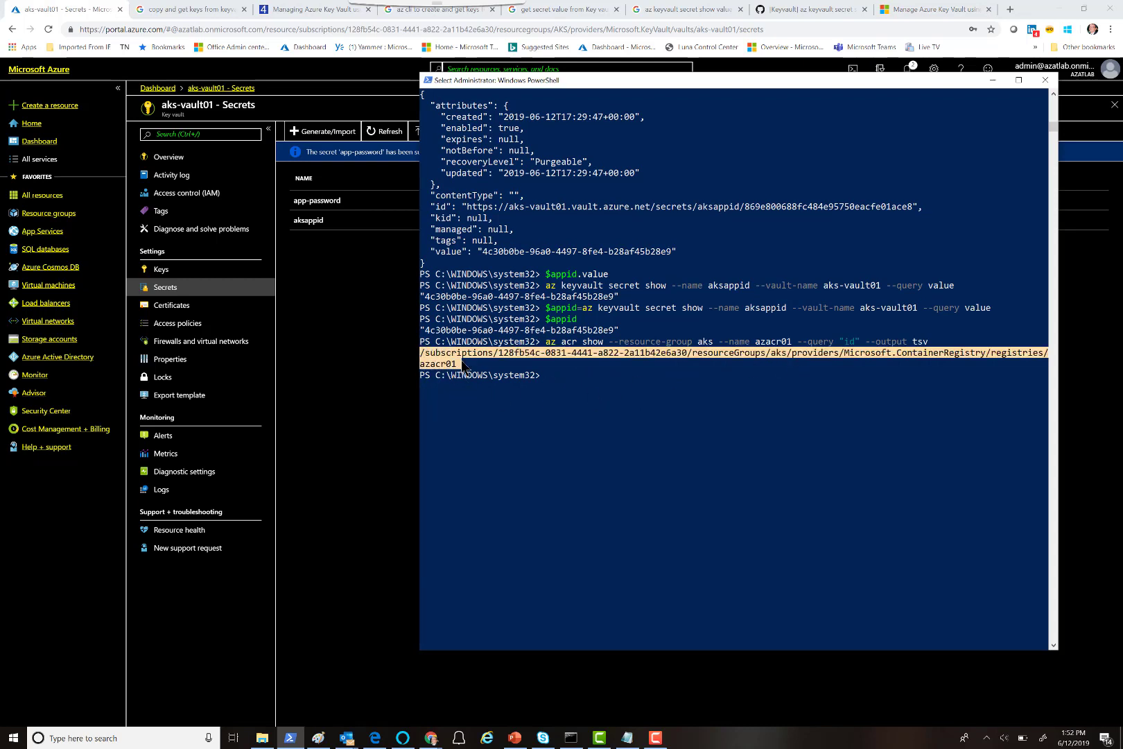
right_click(449, 360)
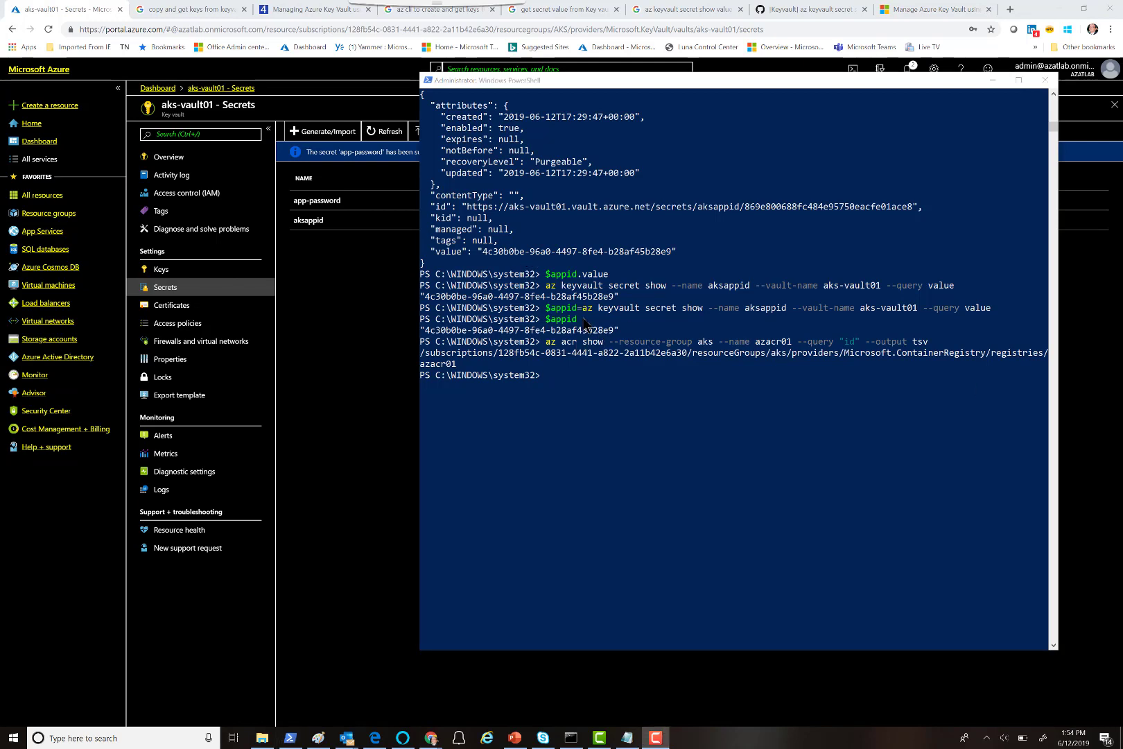
Highlight the command that stores the aksappid secret from aks-vault01 in $appid, and clear the selection.
left_click(559, 313)
left_click(549, 309)
left_click_drag(557, 310, 991, 310)
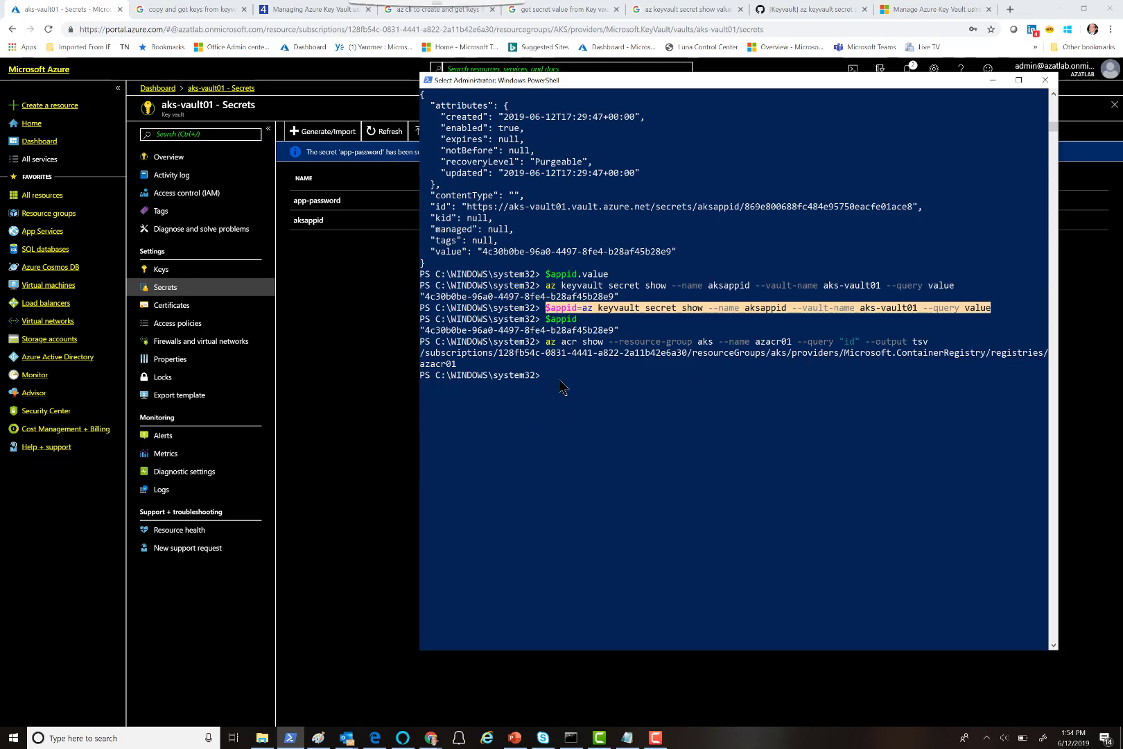
left_click(600, 386)
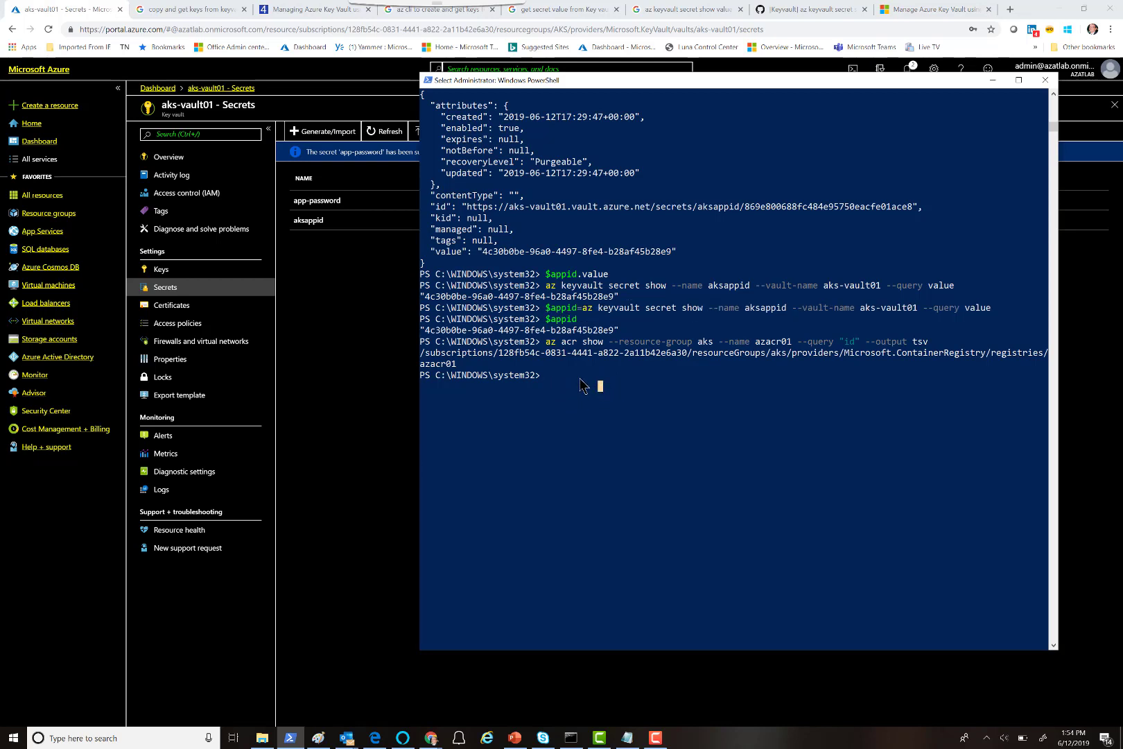
right_click(583, 385)
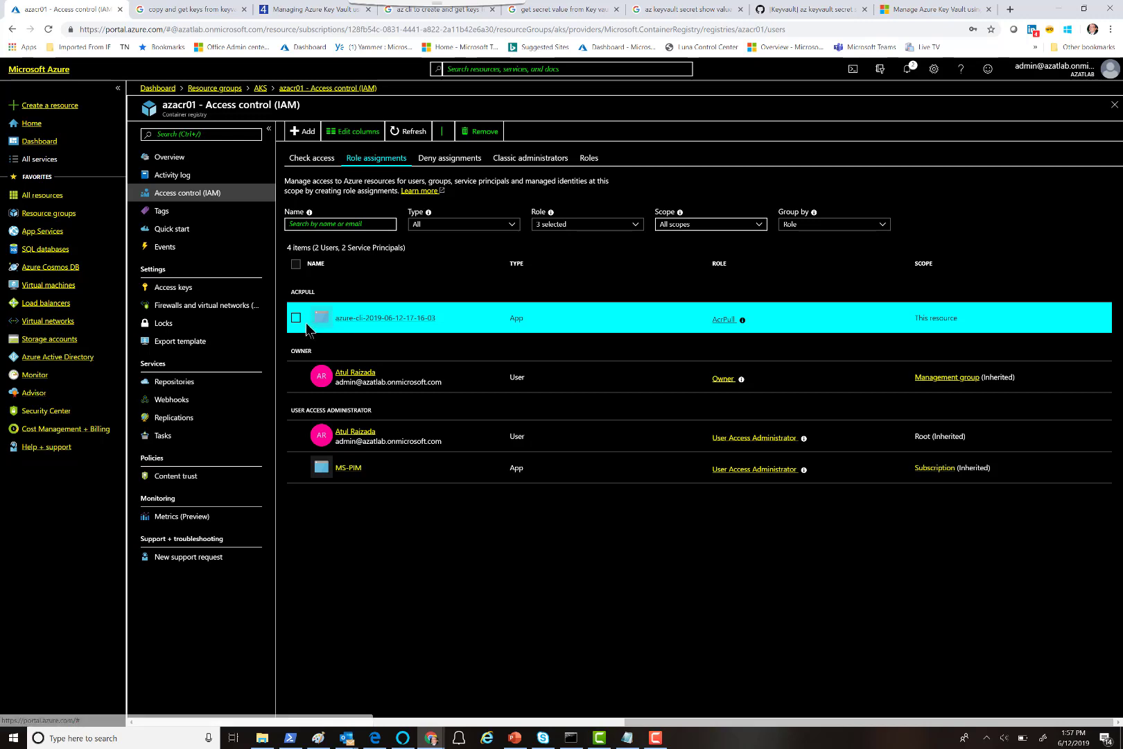
Examine the roles offered for a new role assignment on azacr01, and close the form without saving.
left_click(299, 134)
left_click(310, 151)
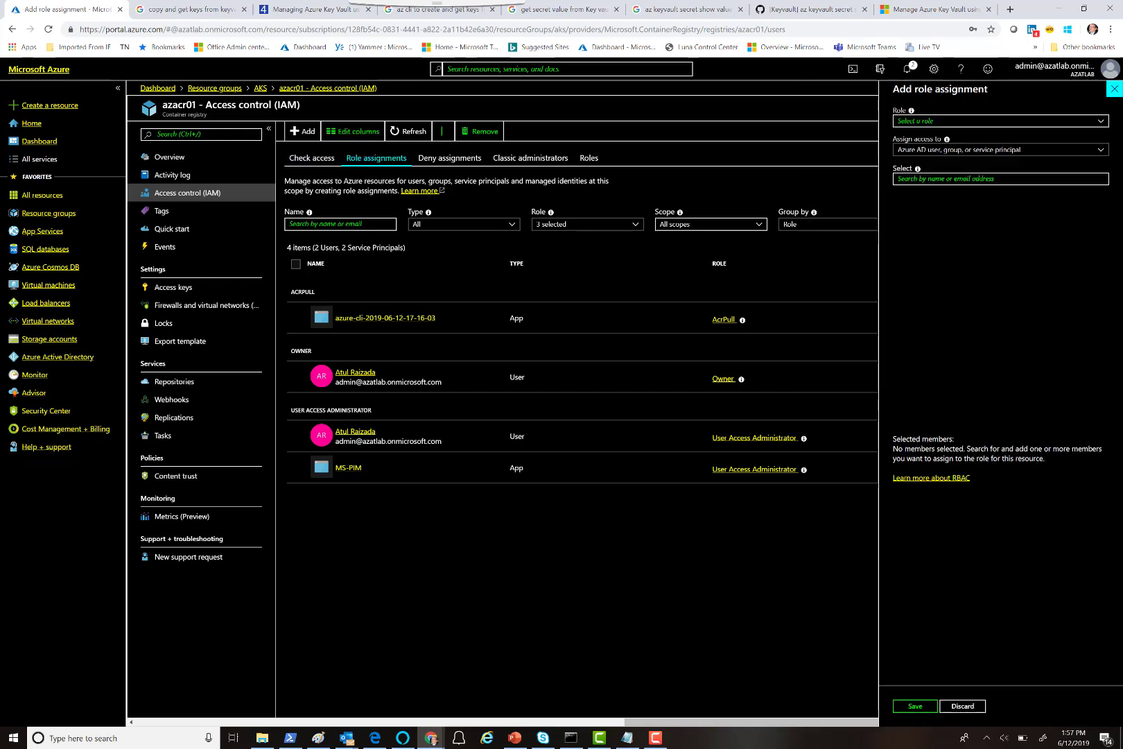
left_click(1101, 125)
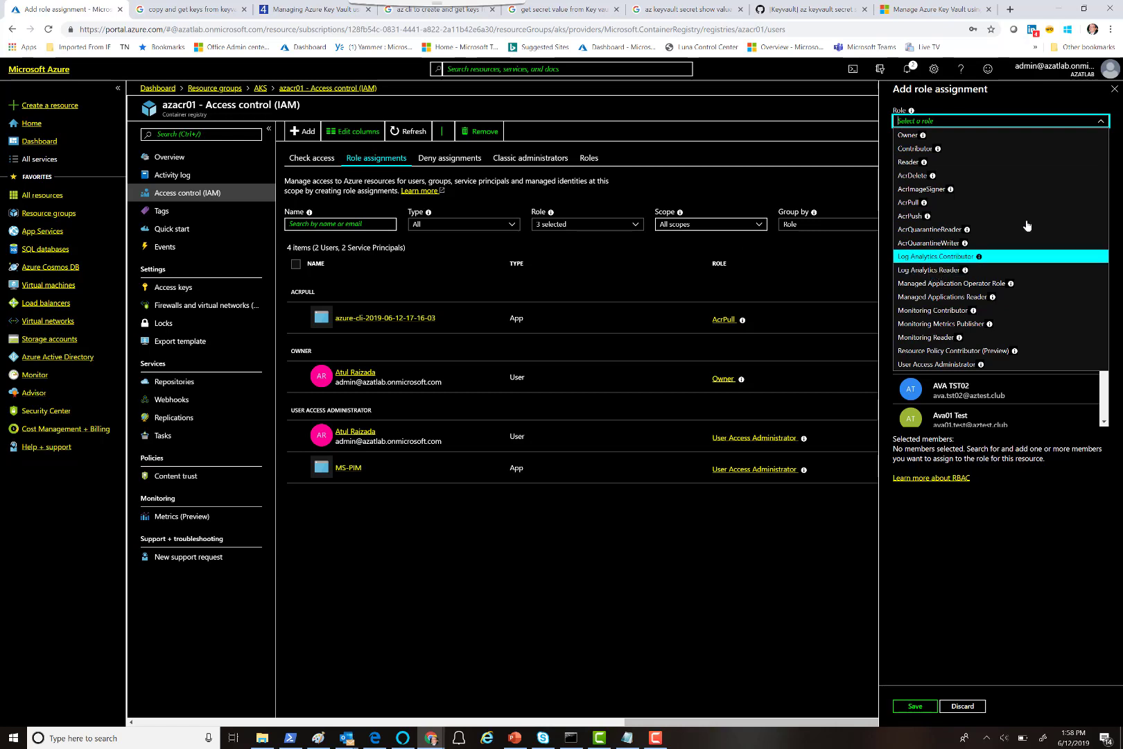
left_click(1114, 92)
left_click(1113, 92)
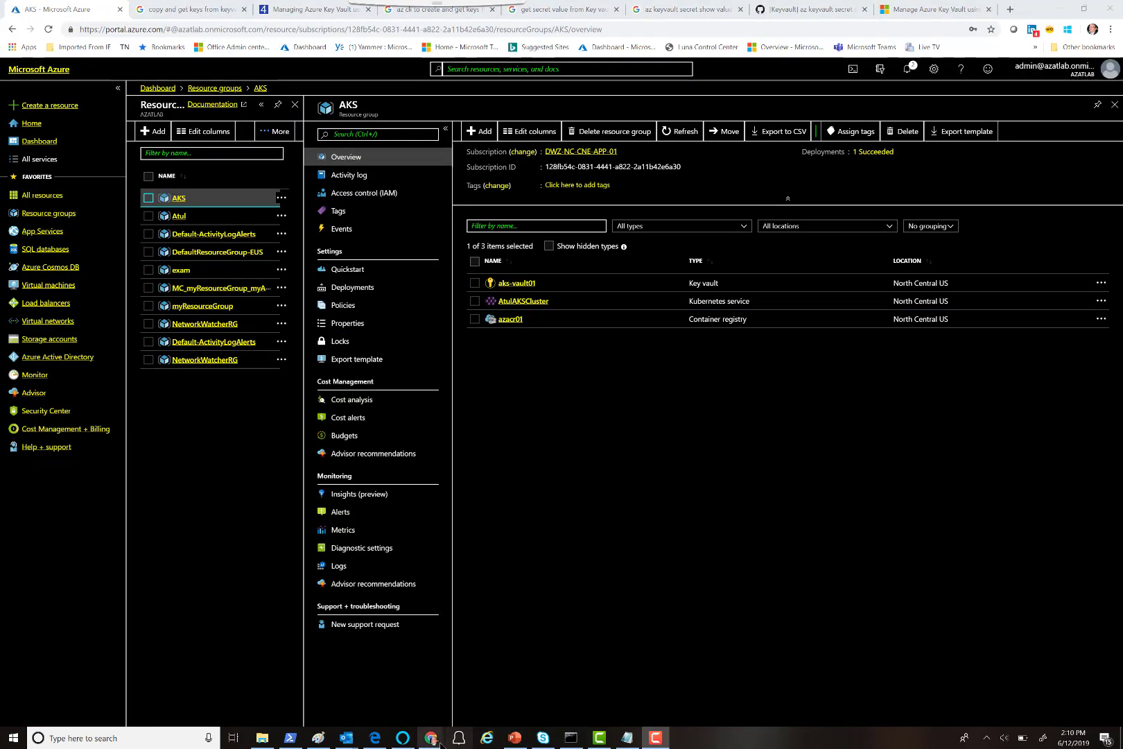
Switch to PowerShell, review the AtulAKSCluster creation output, and return to the Azure portal.
left_click(292, 737)
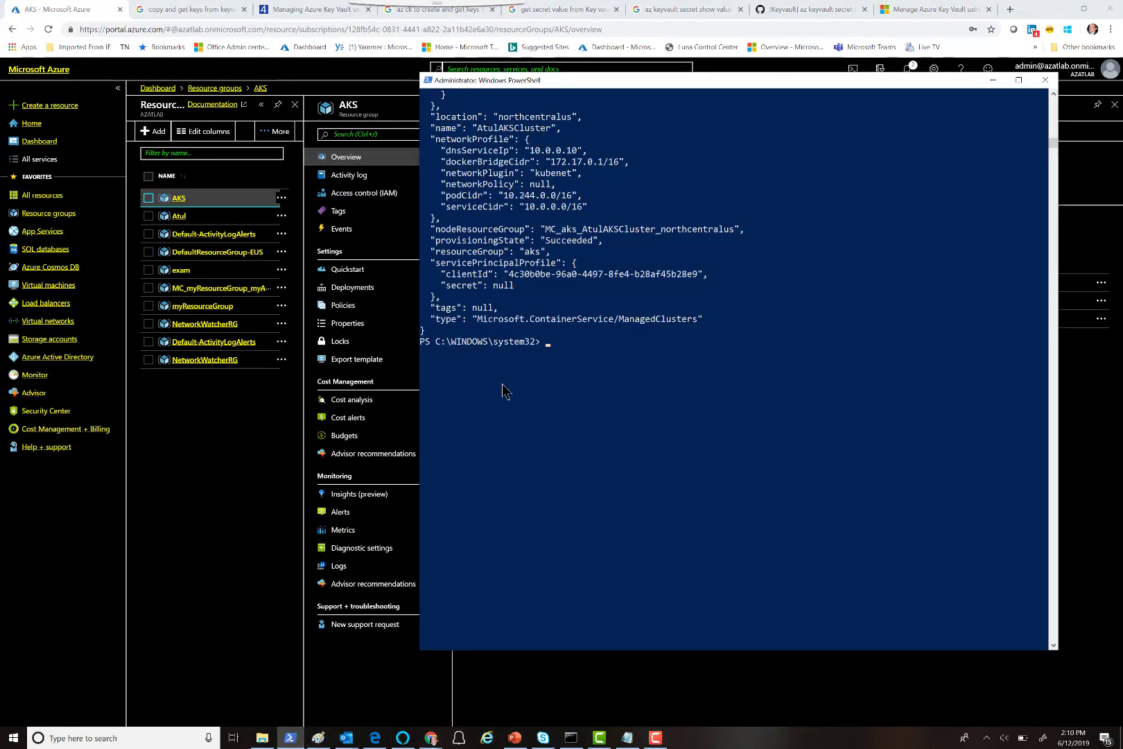
scroll(510, 393, "up", 1)
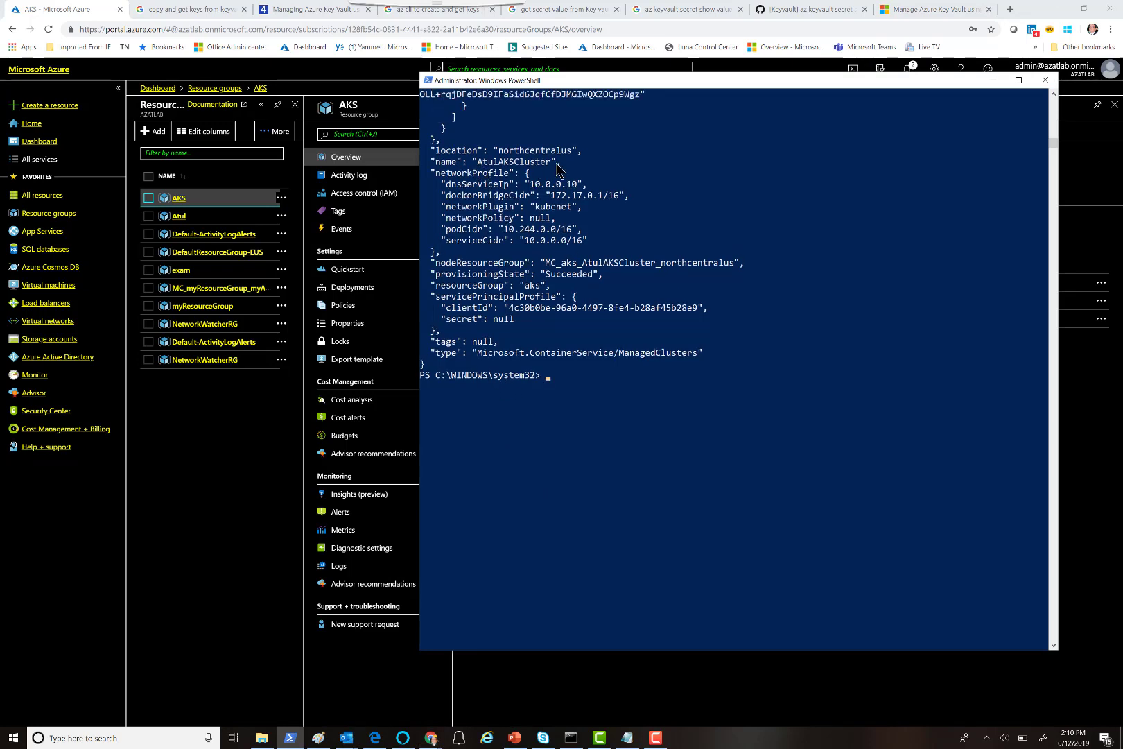
left_click(220, 466)
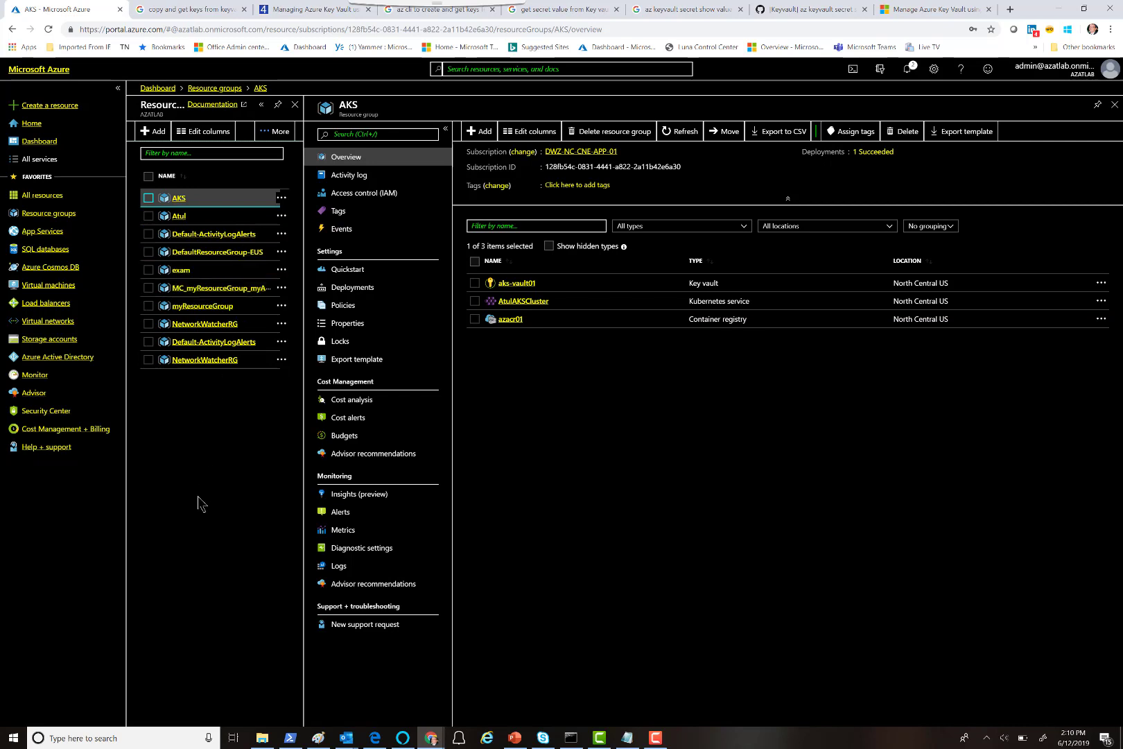
Refresh the list of all resource groups and open MC_aks_AtulAKSCluster_northcentralus to view its resources.
left_click(198, 90)
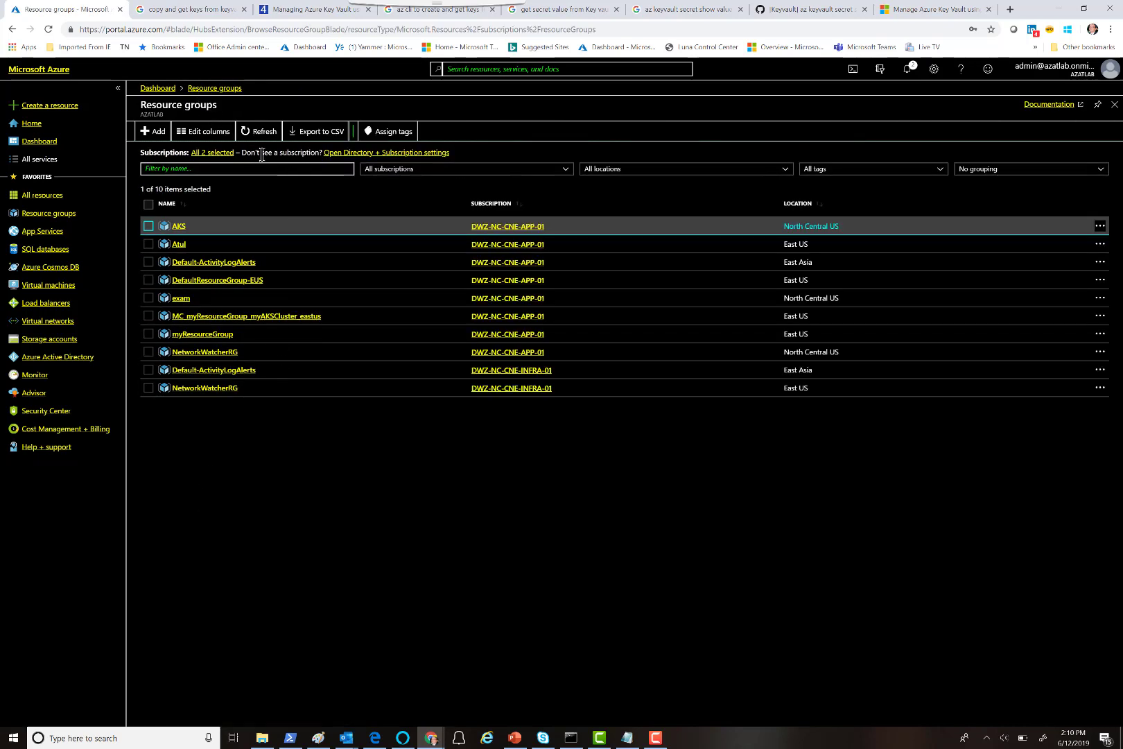
left_click(263, 133)
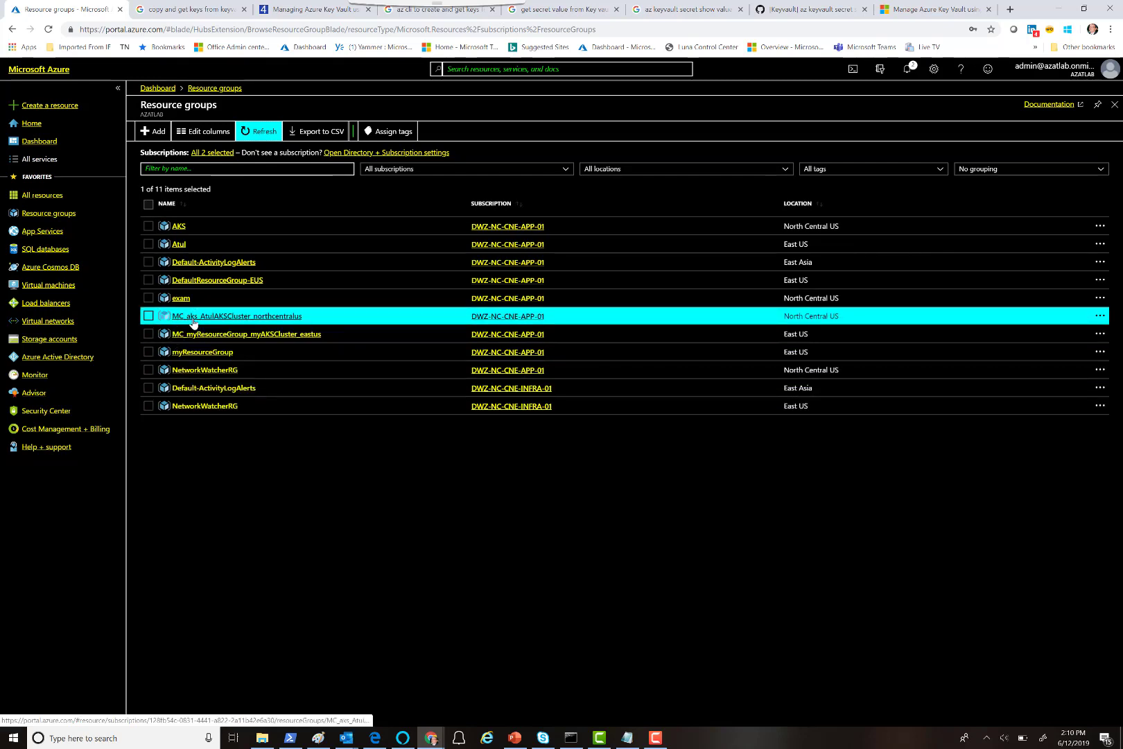
left_click(193, 319)
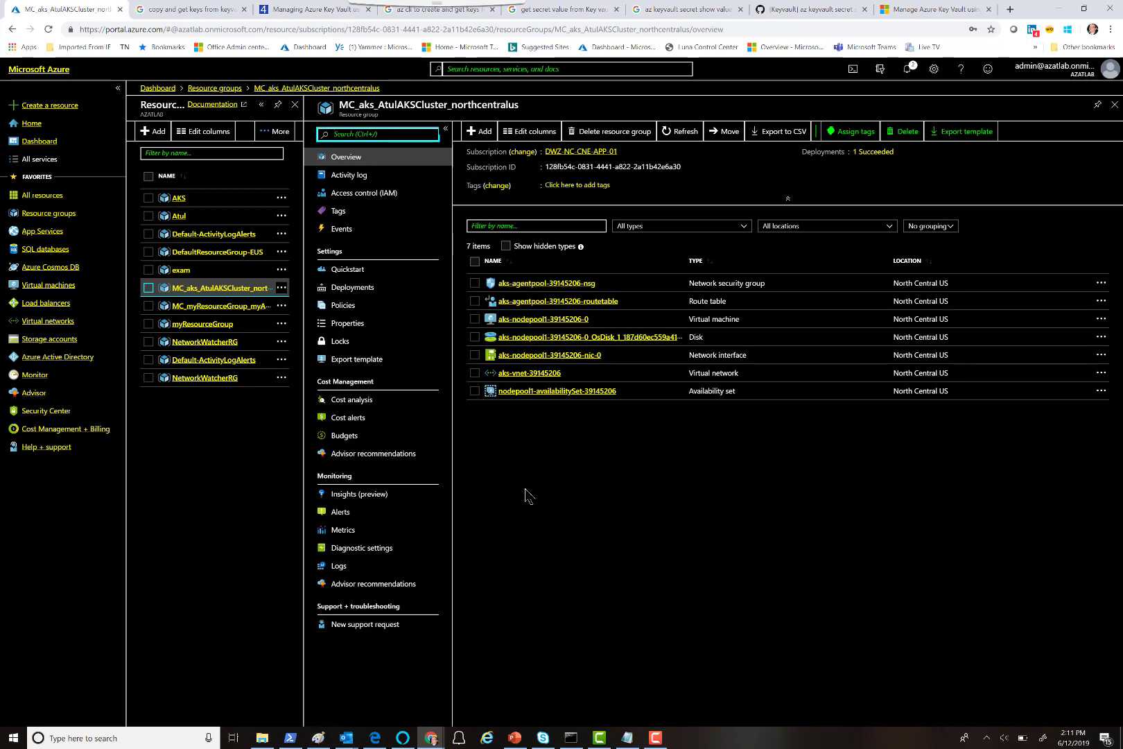
left_click(1059, 14)
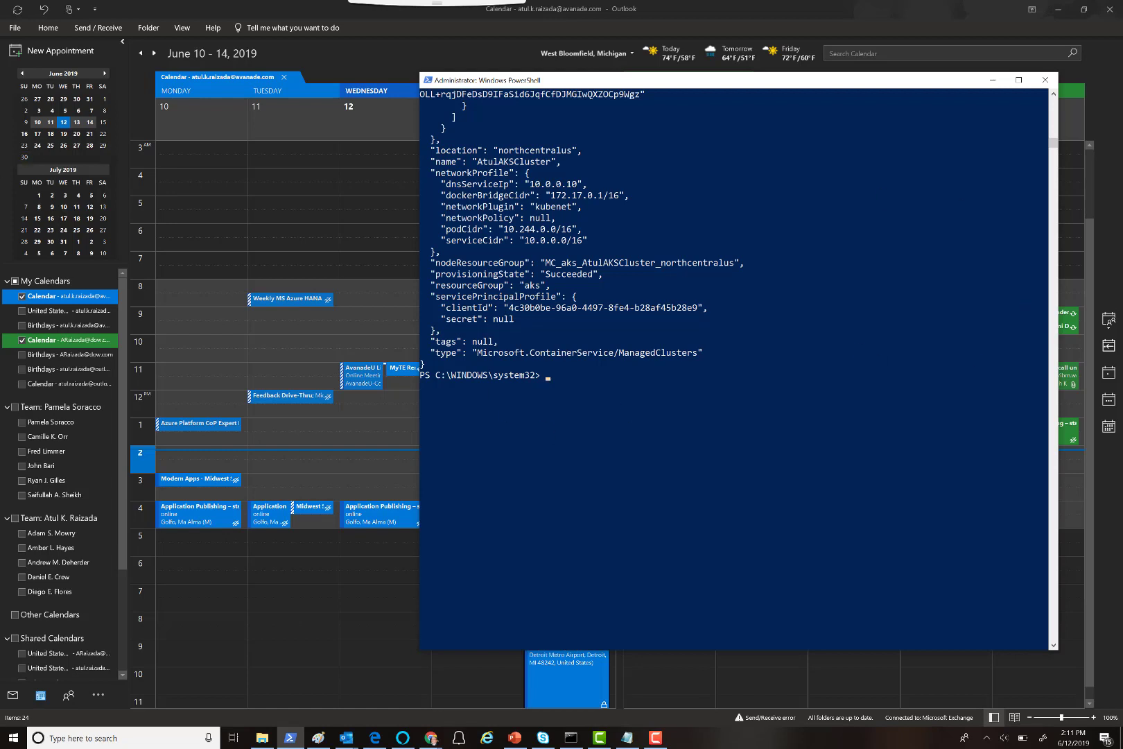
key("alt+Tab")
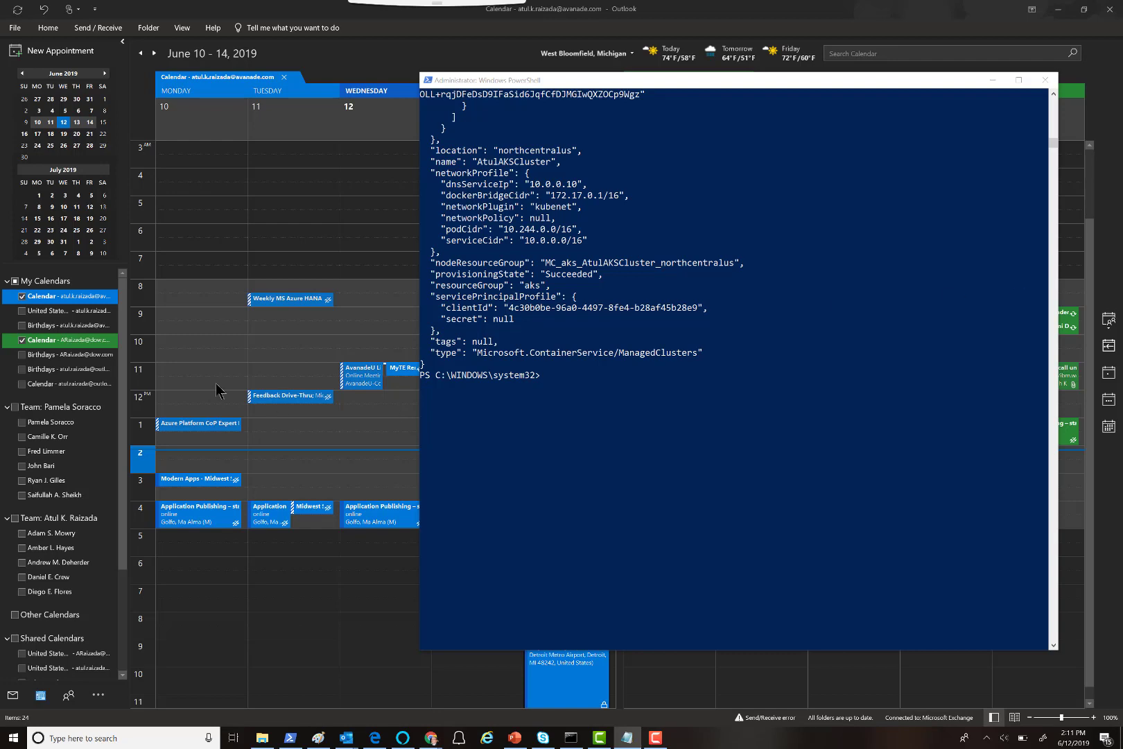
left_click(573, 385)
right_click(574, 383)
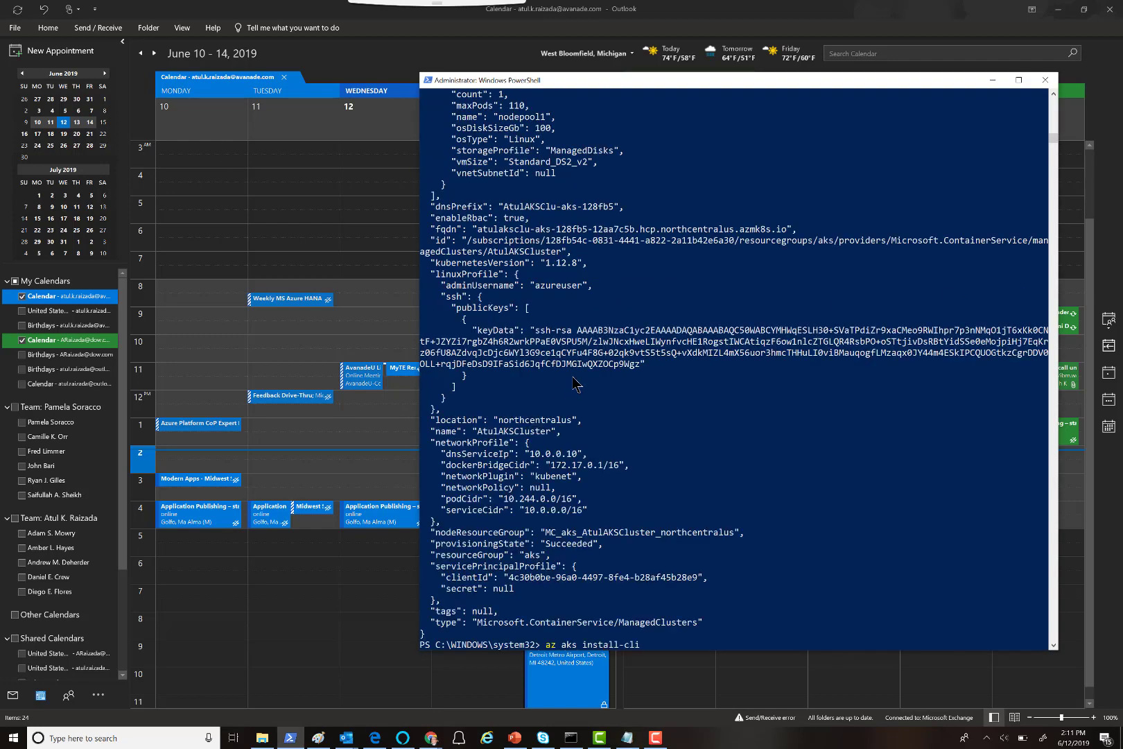
scroll(651, 496, "down", 4)
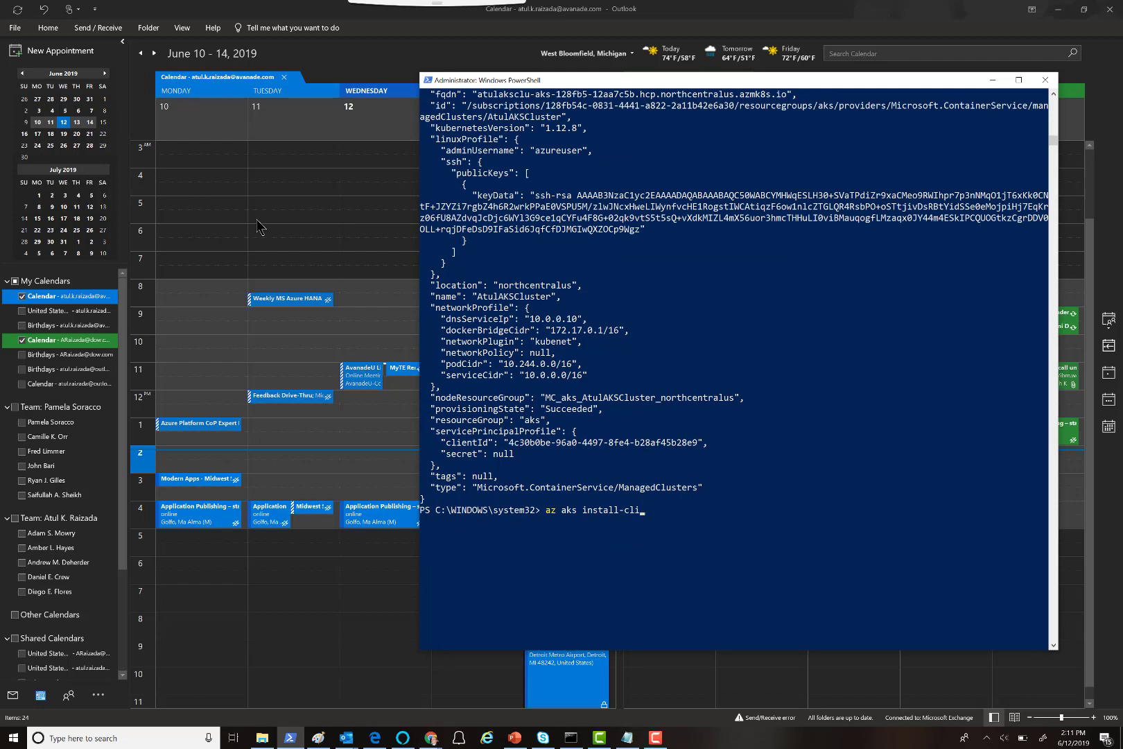
key("BackSpace")
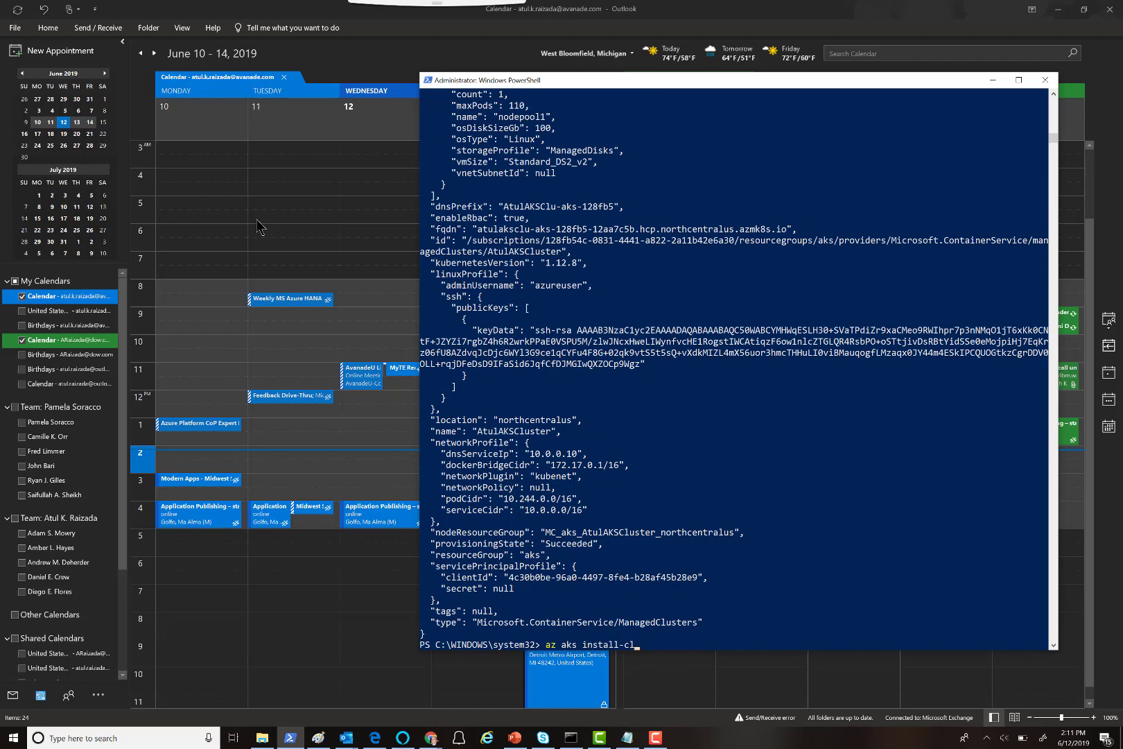
key("BackSpace")
key("BackSpace")
key("BackSpace")
key("BackSpace")
key("BackSpace")
key("BackSpace")
key("BackSpace")
key("BackSpace")
key("BackSpace")
key("BackSpace")
key("BackSpace")
key("BackSpace")
key("BackSpace")
key("BackSpace")
Run az aks get-credentials --resource-group aks --name AtulAKSCluster in PowerShell, and check the cluster nodes with kubectl get nodes in Command Prompt.
key("alt+Tab")
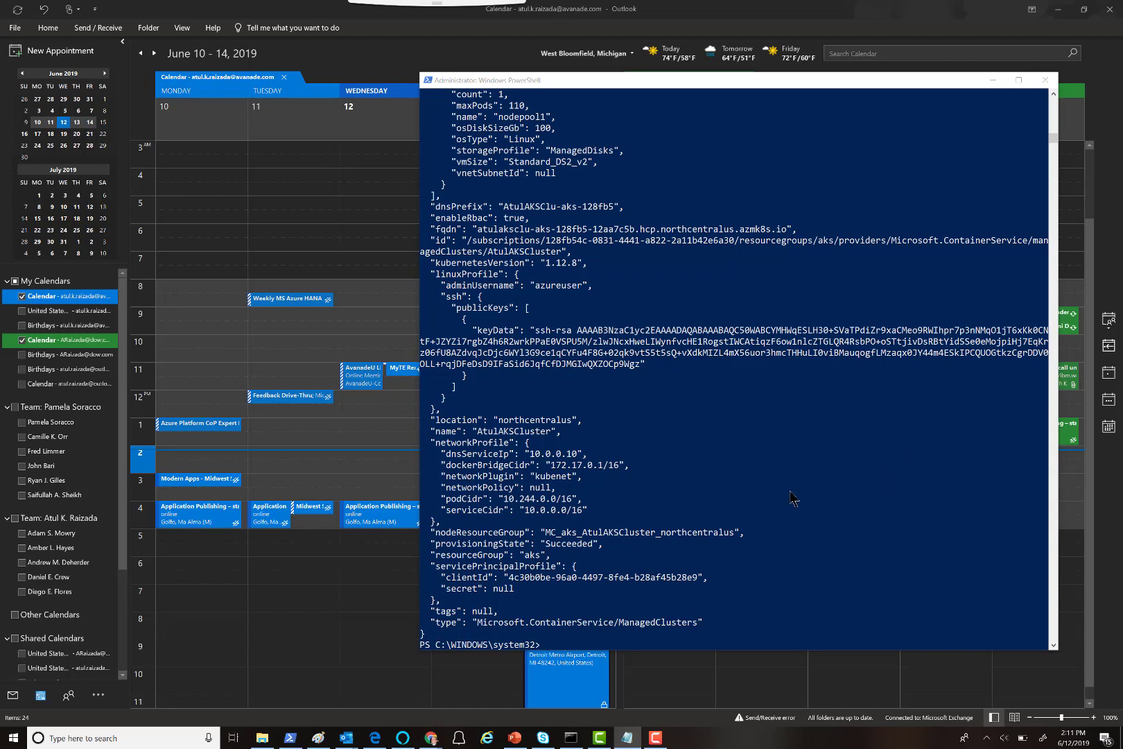
scroll(793, 499, "down", 4)
left_click(638, 530)
right_click(632, 528)
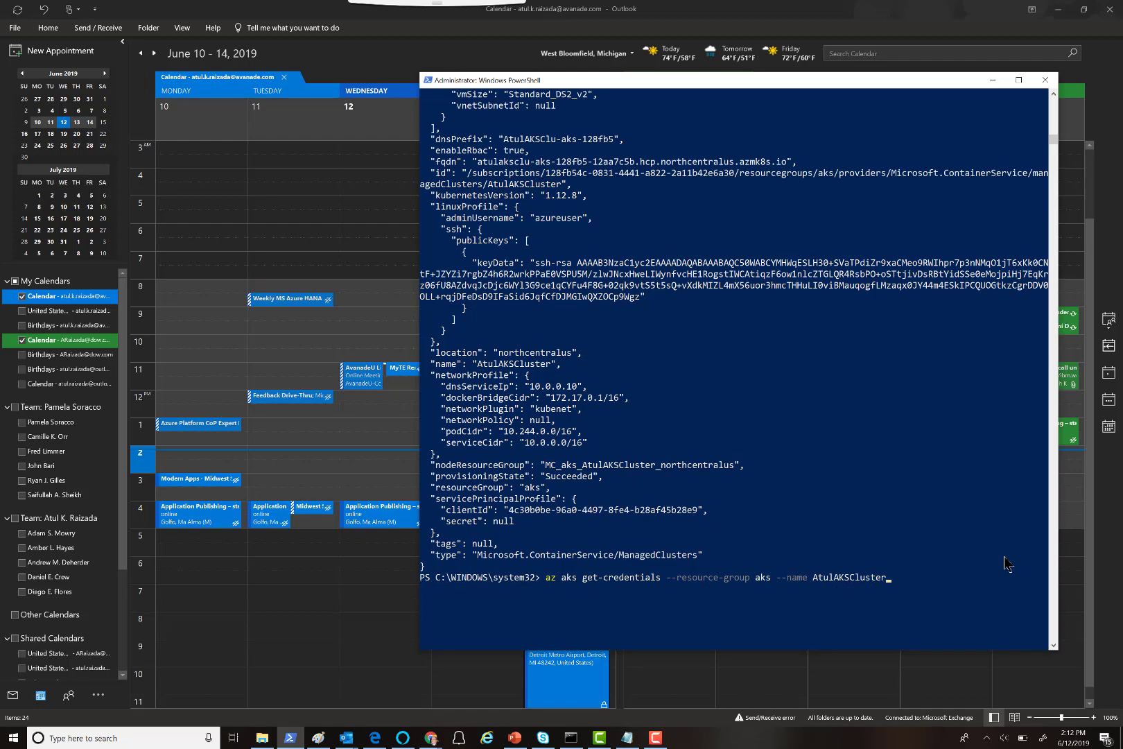
key("Return")
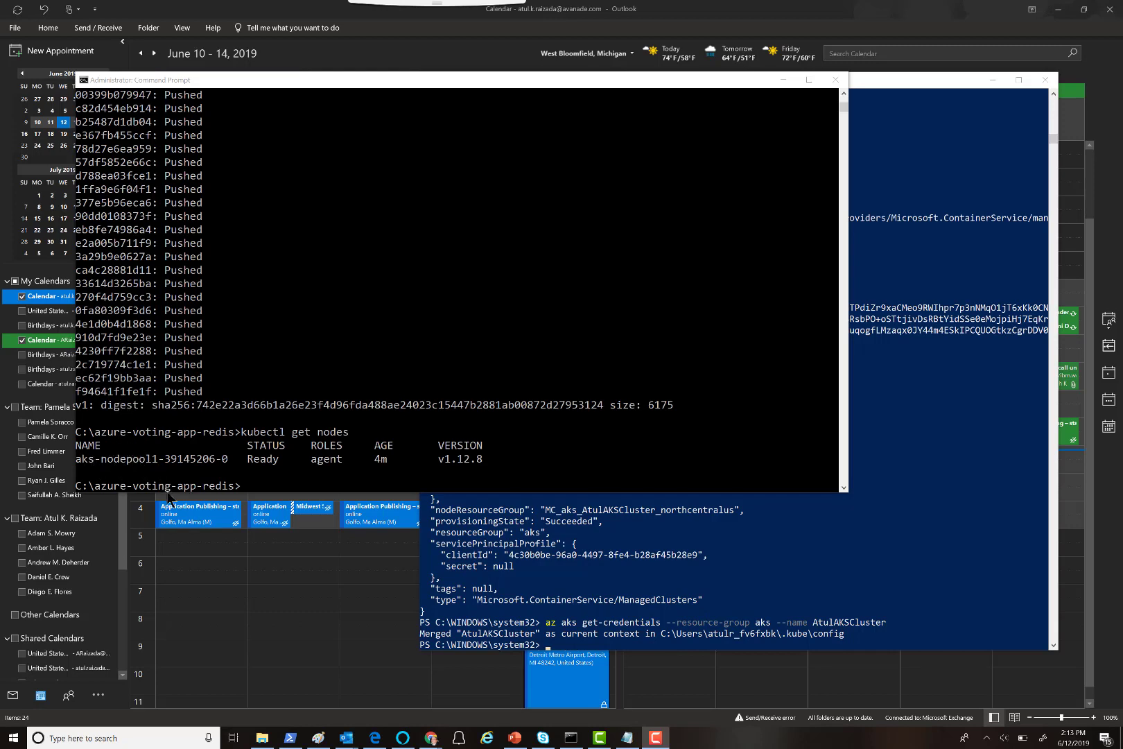
scroll(215, 482, "down", 1)
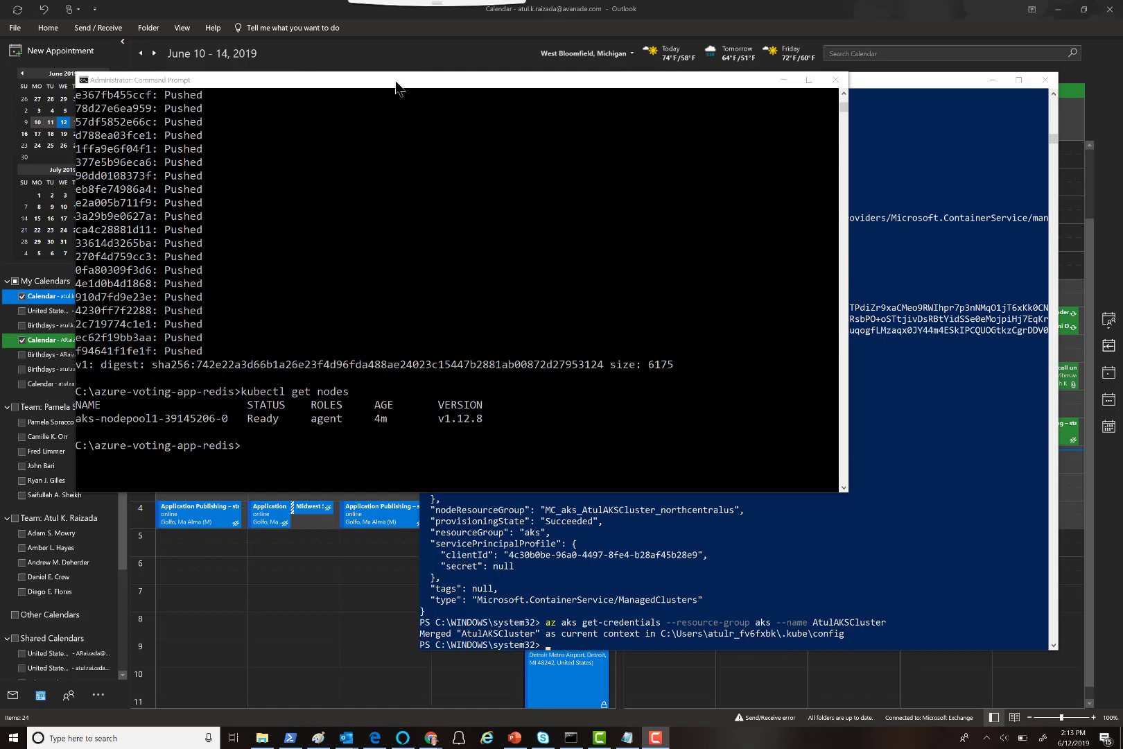
left_click_drag(390, 83, 780, 215)
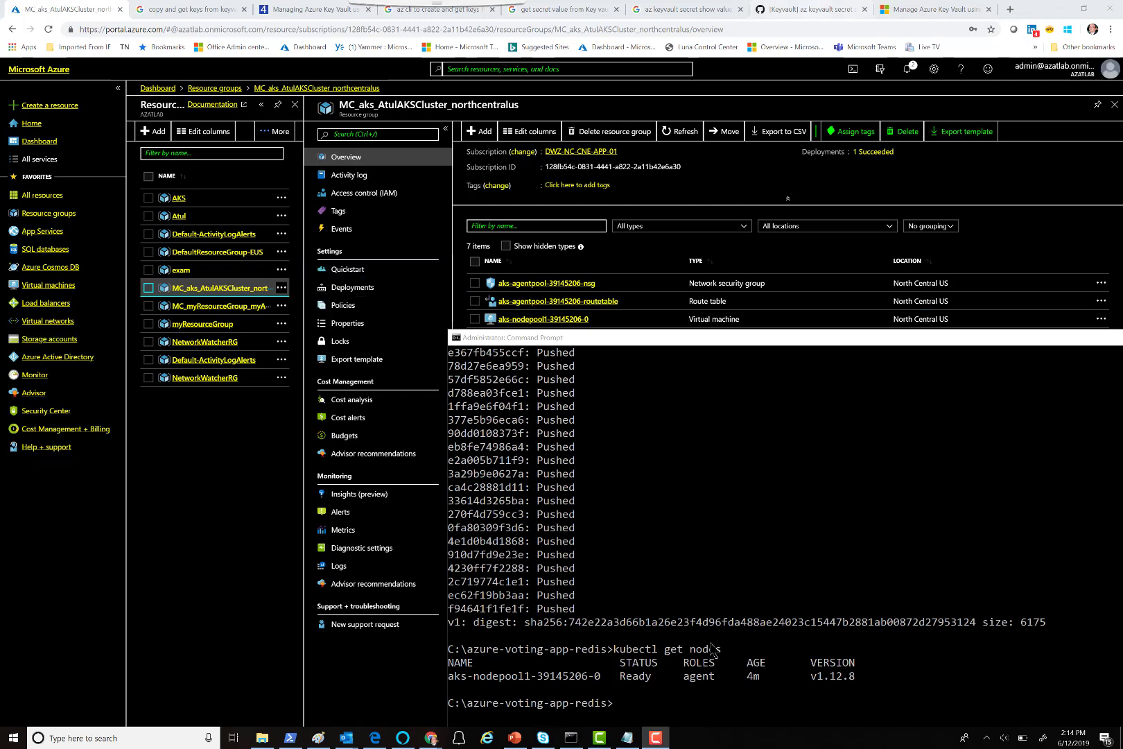
mouse_move(655, 739)
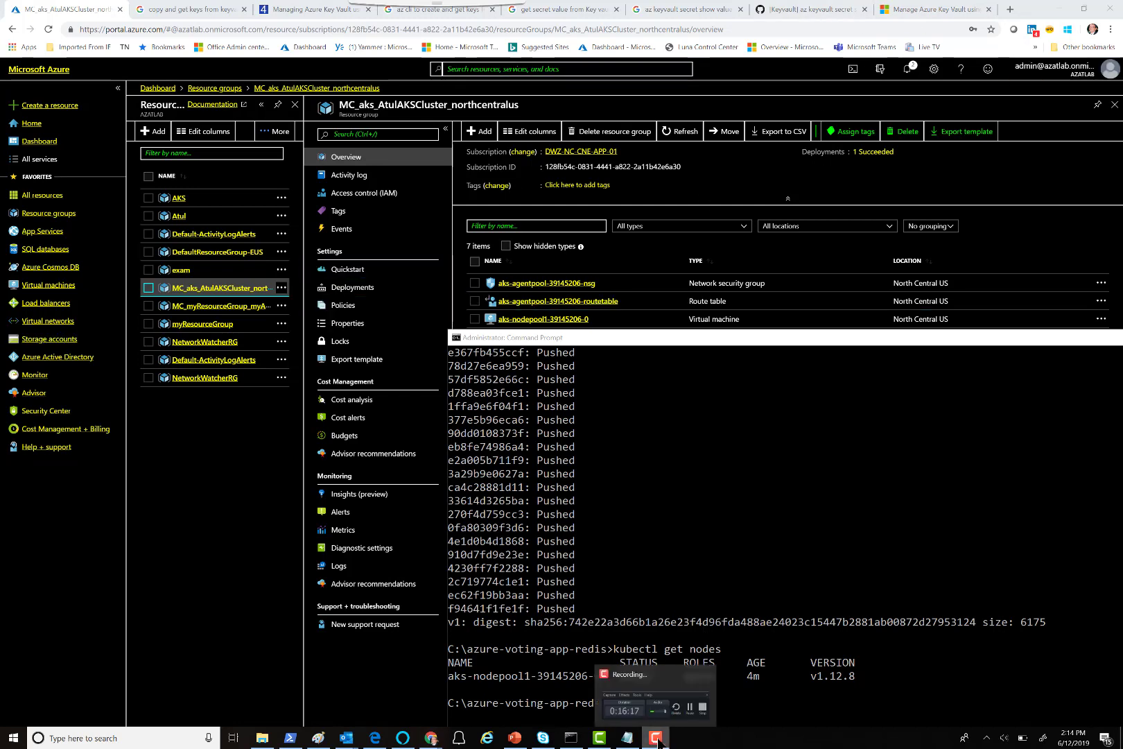
left_click(702, 708)
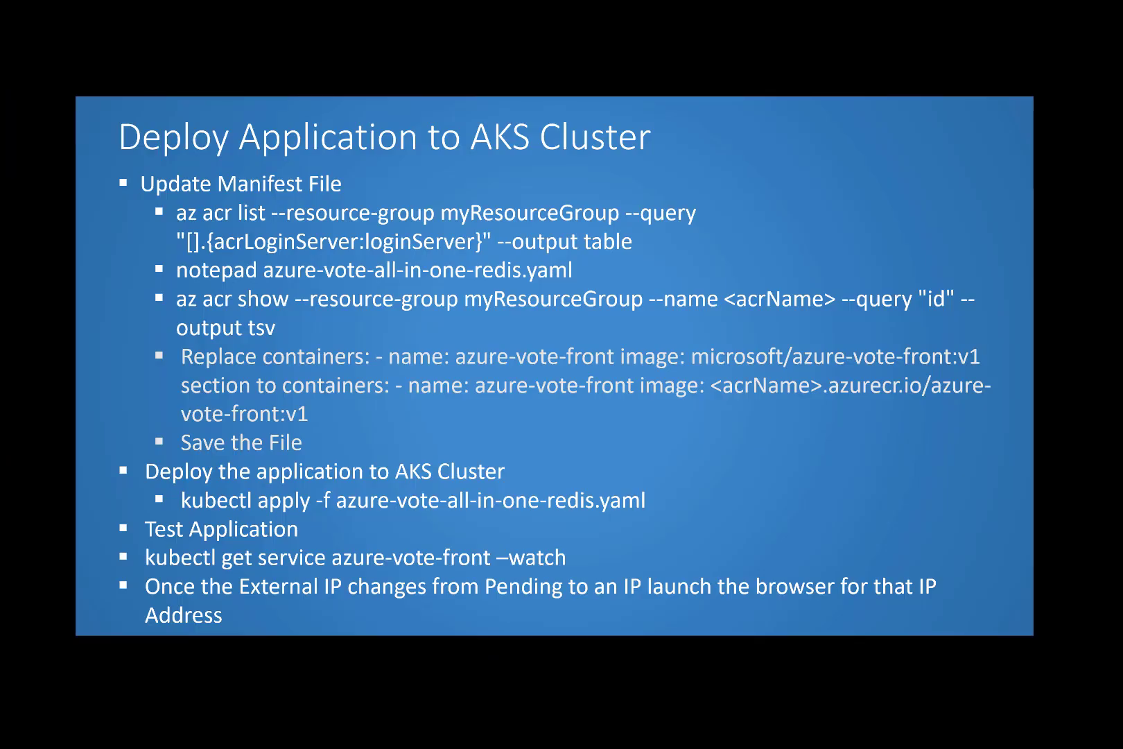
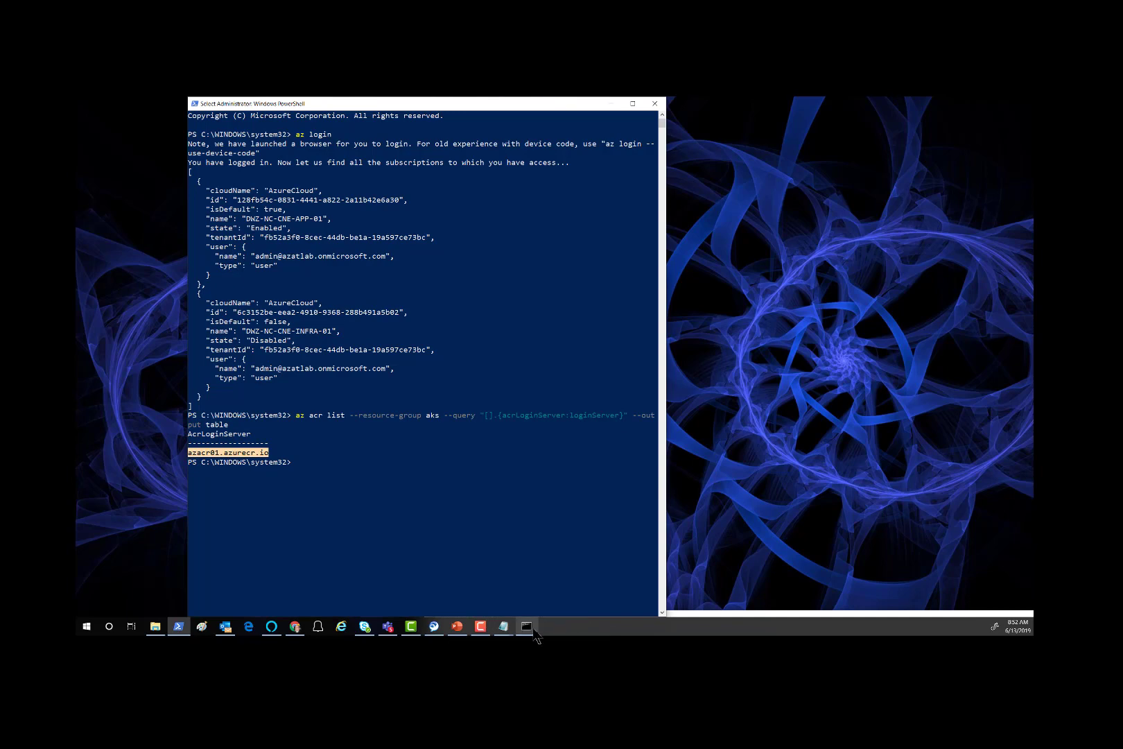
Check the notepad command in Command Prompt, and switch to the azure-vote-all-in-one-redis.yaml file in Notepad.
mouse_move(531, 632)
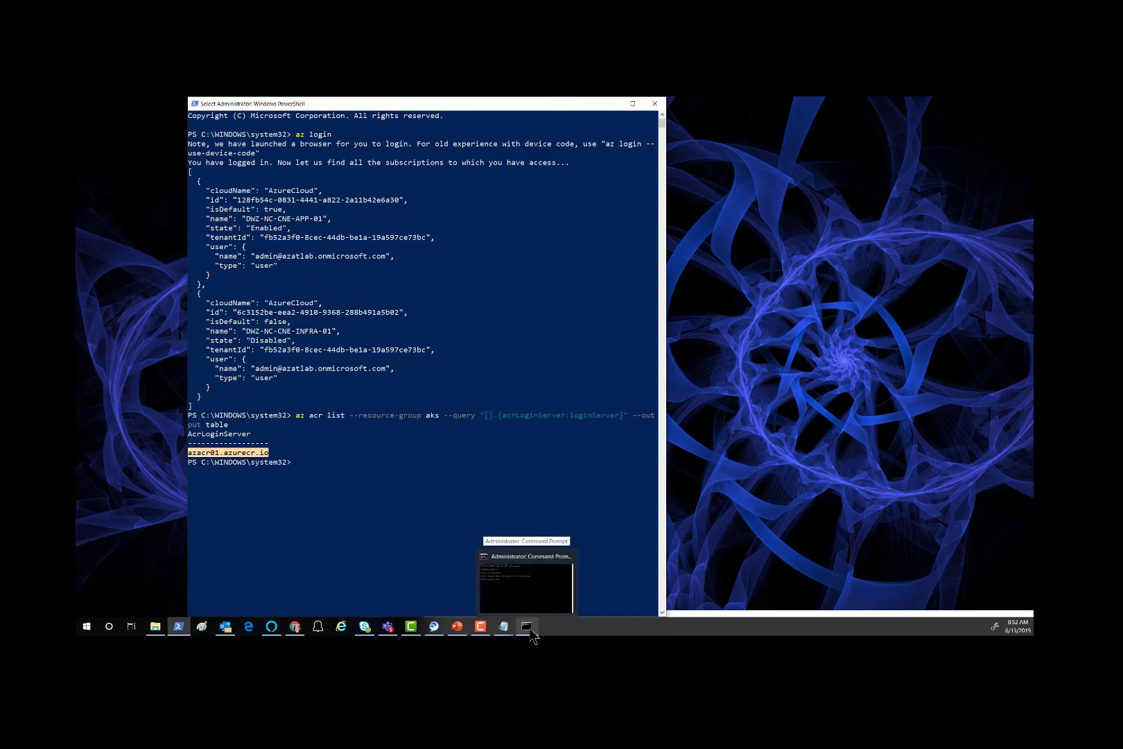
left_click(531, 632)
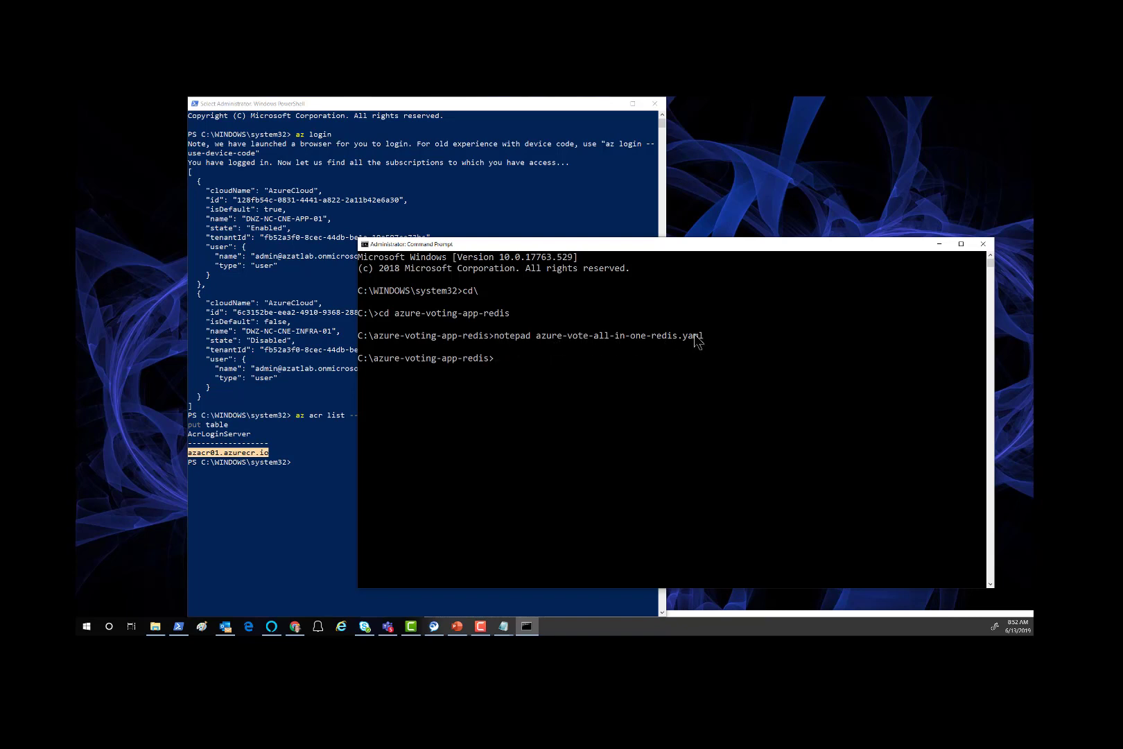
left_click(504, 635)
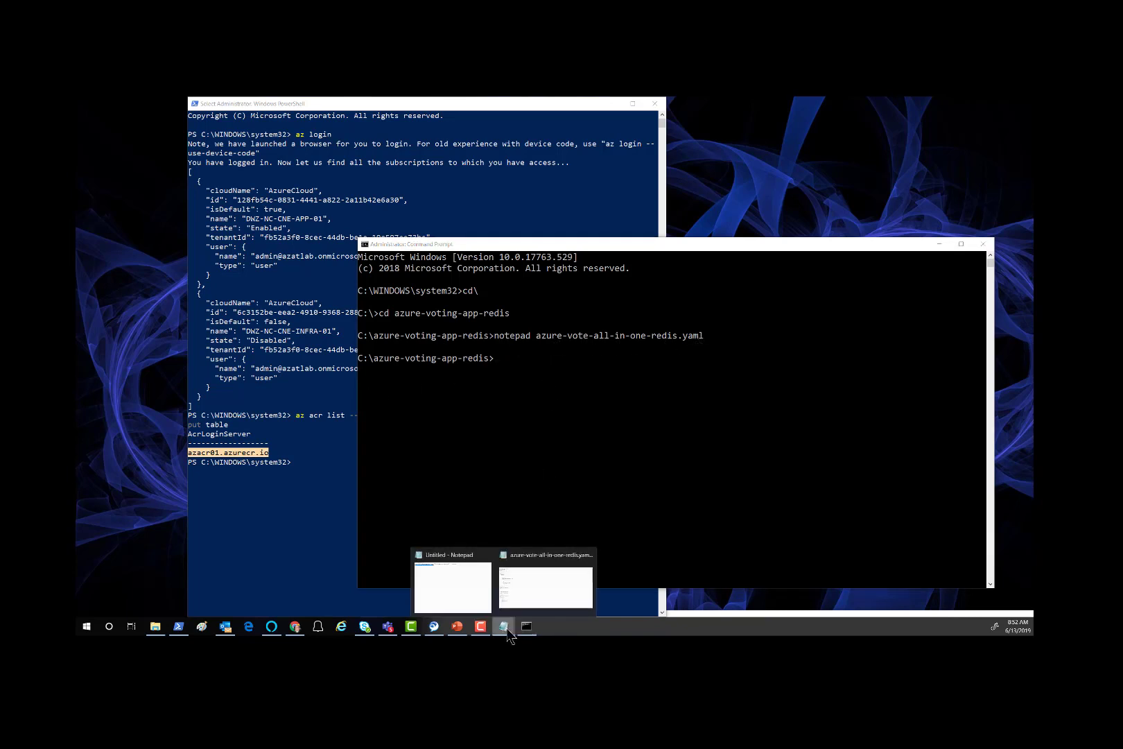
left_click(527, 582)
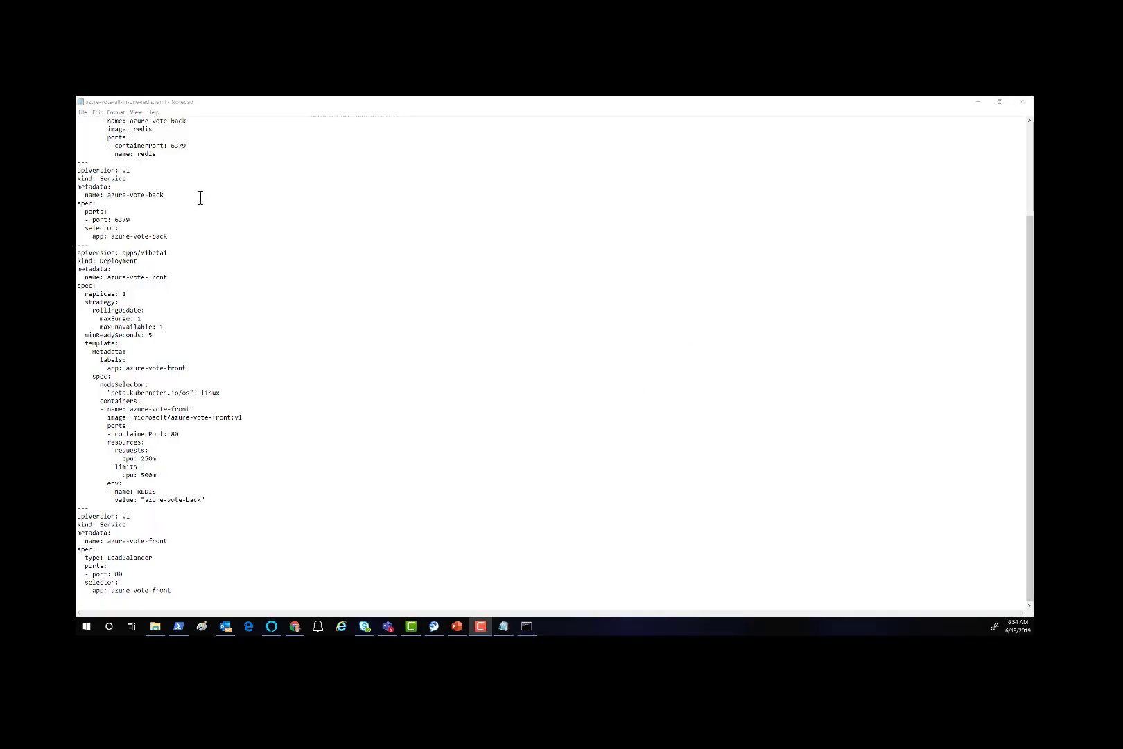
Examine the azure-vote-back and azure-vote-front definitions in the manifest, including the front-end replica count and the containers section with its image.
scroll(174, 179, "up", 5)
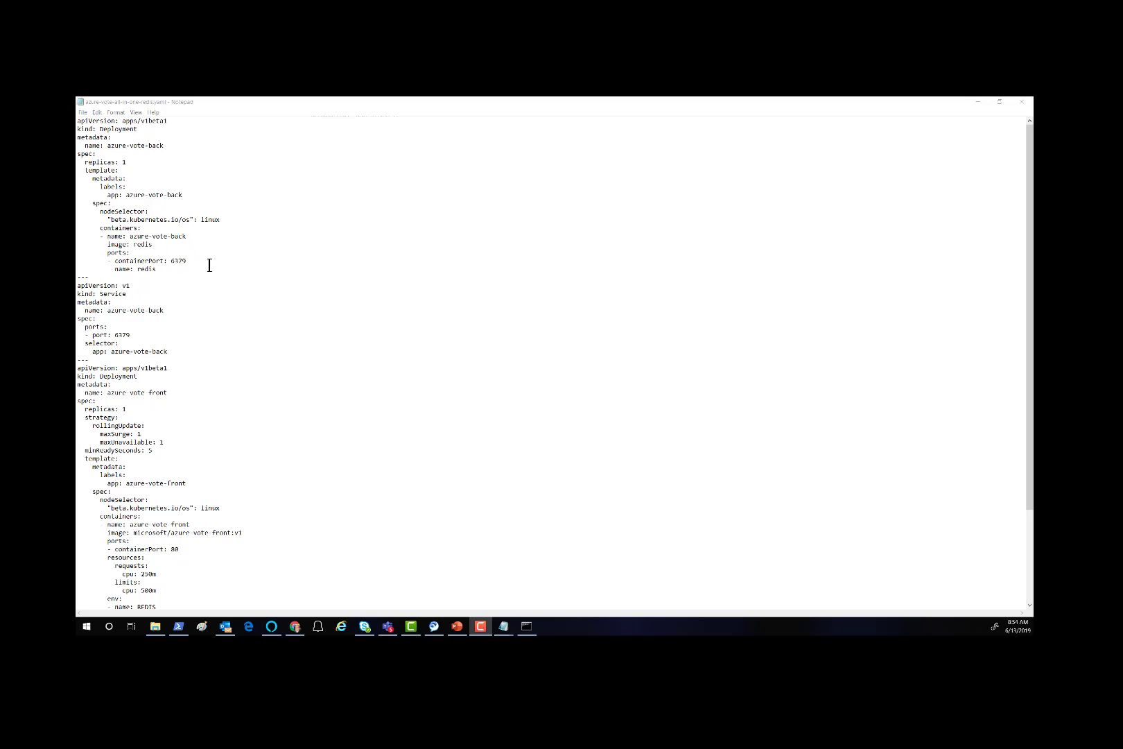
scroll(209, 265, "down", 1)
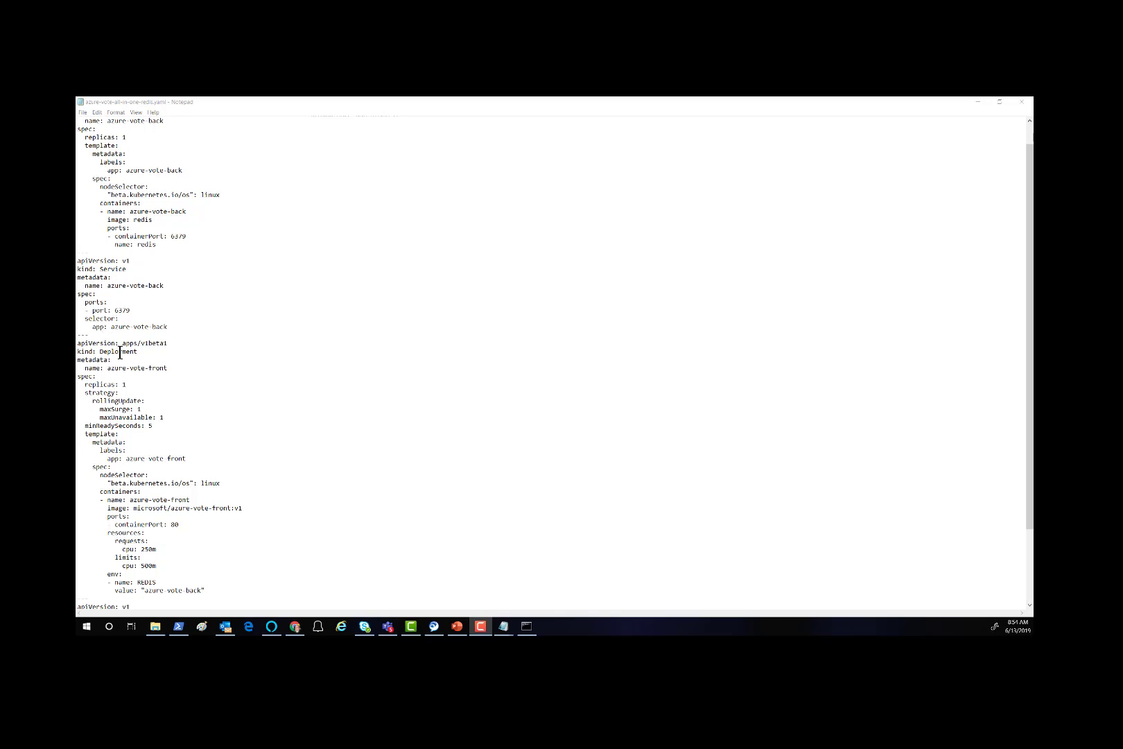
scroll(116, 350, "down", 2)
scroll(132, 363, "down", 1)
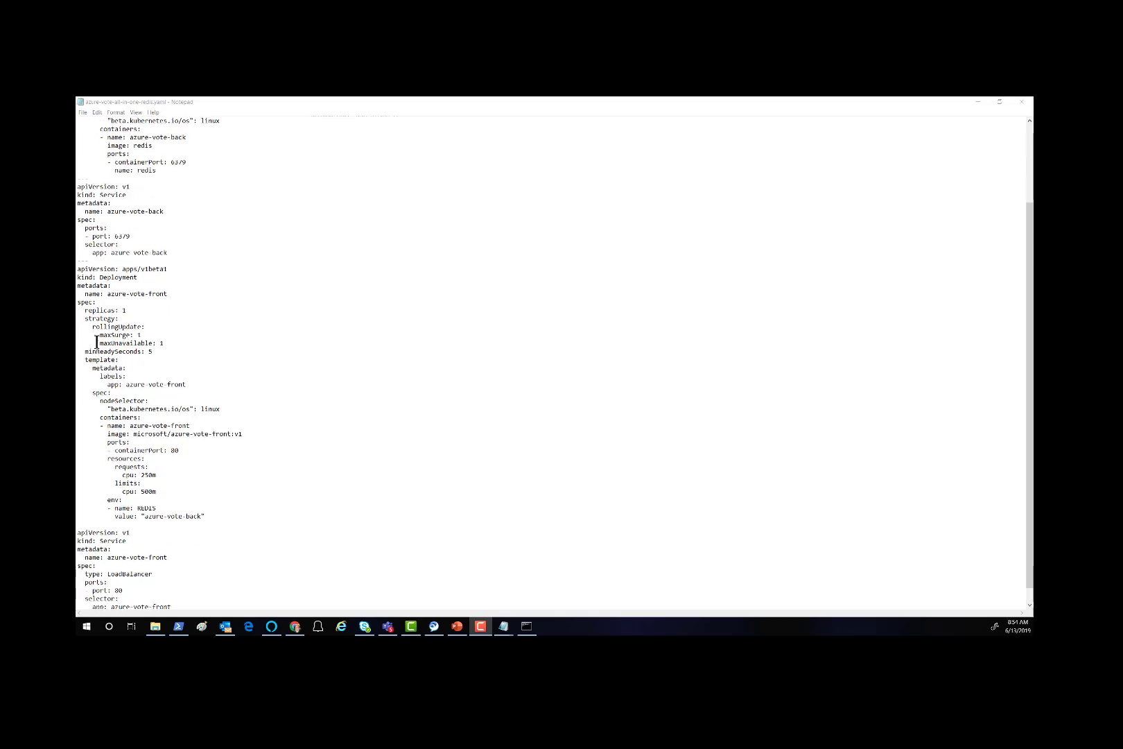
double_click(124, 311)
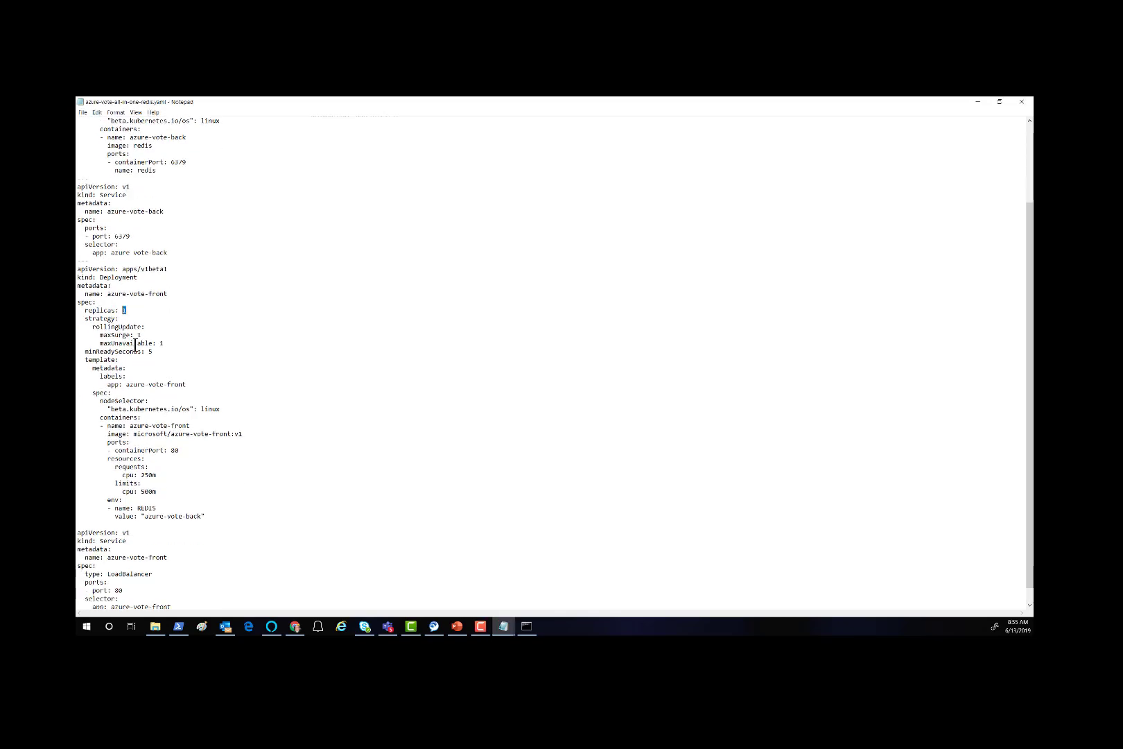
scroll(128, 385, "down", 1)
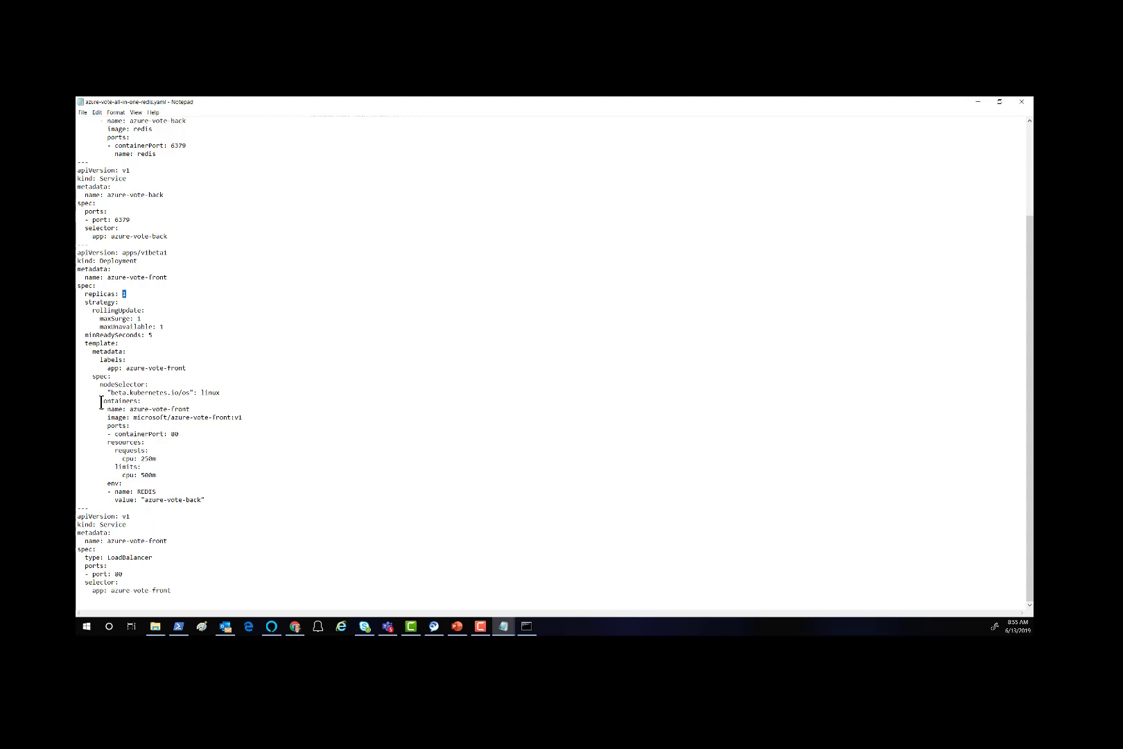
left_click_drag(101, 401, 253, 418)
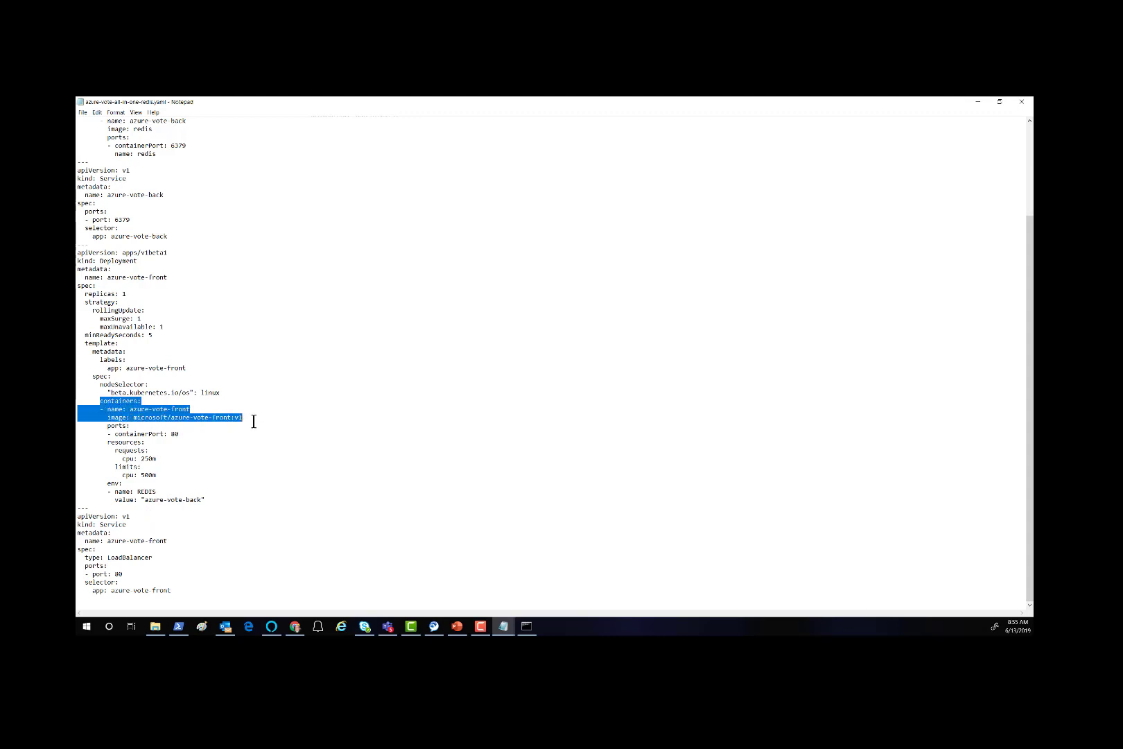
Replace microsoft in the azure-vote-front image path with azacr01.azurecr.io, then save and close the manifest.
left_click(165, 420)
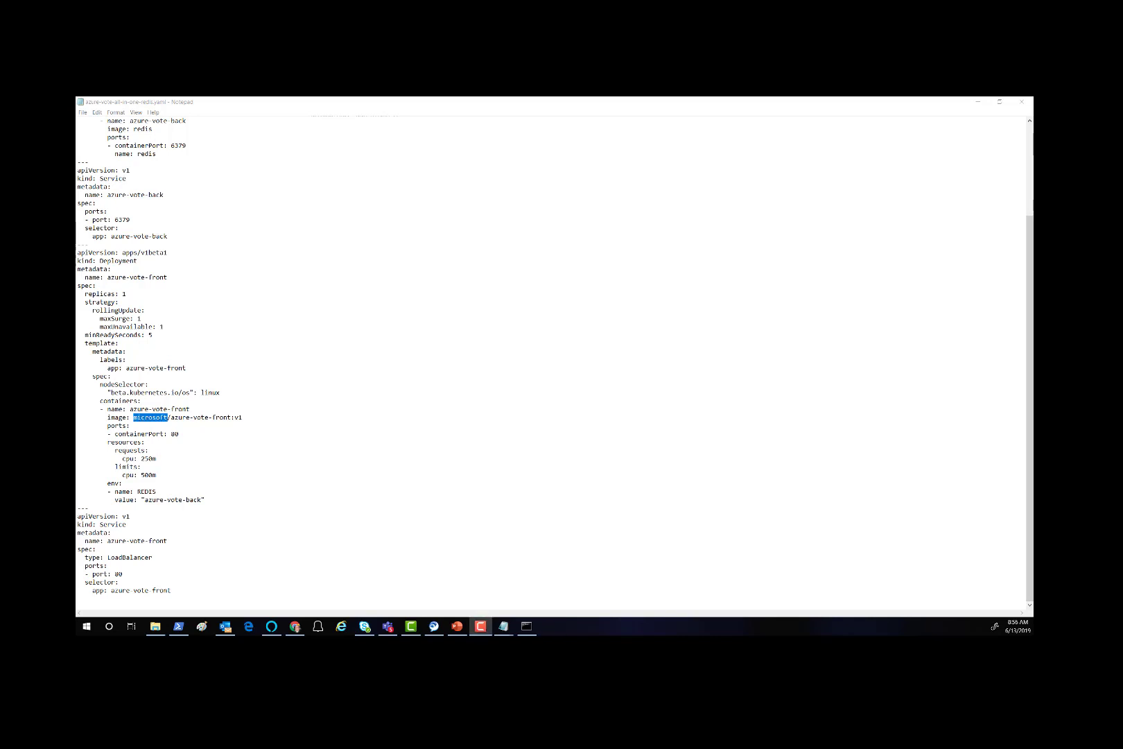
right_click(150, 421)
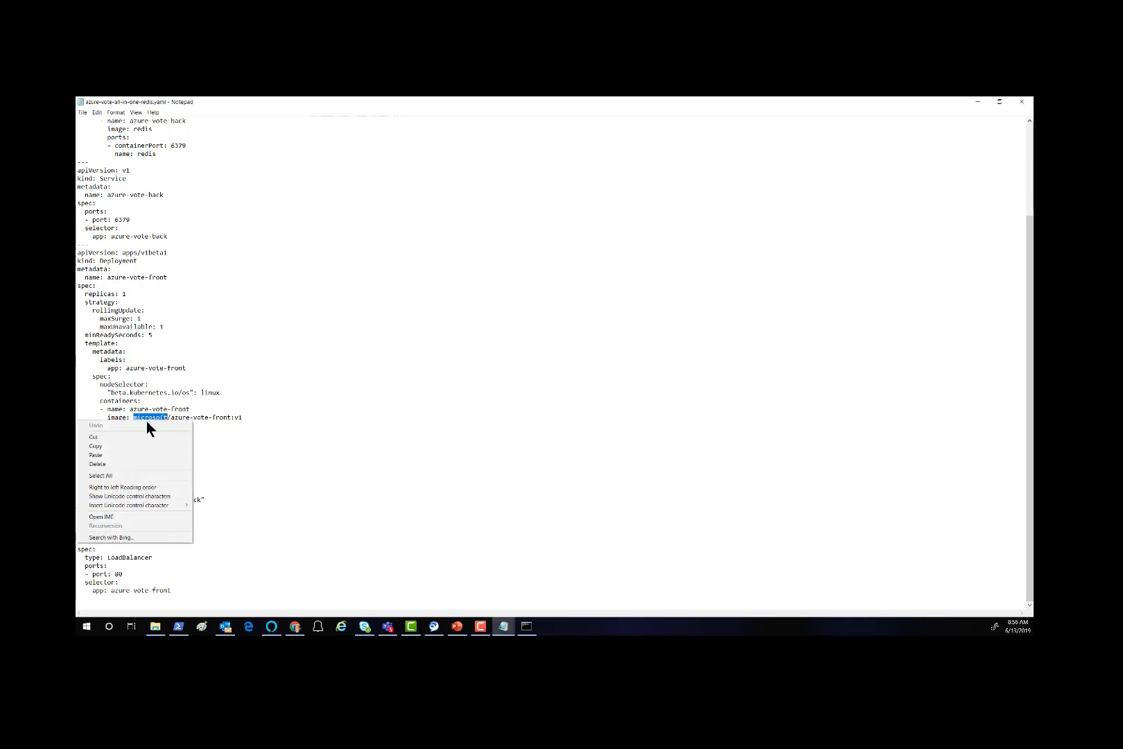
left_click(96, 454)
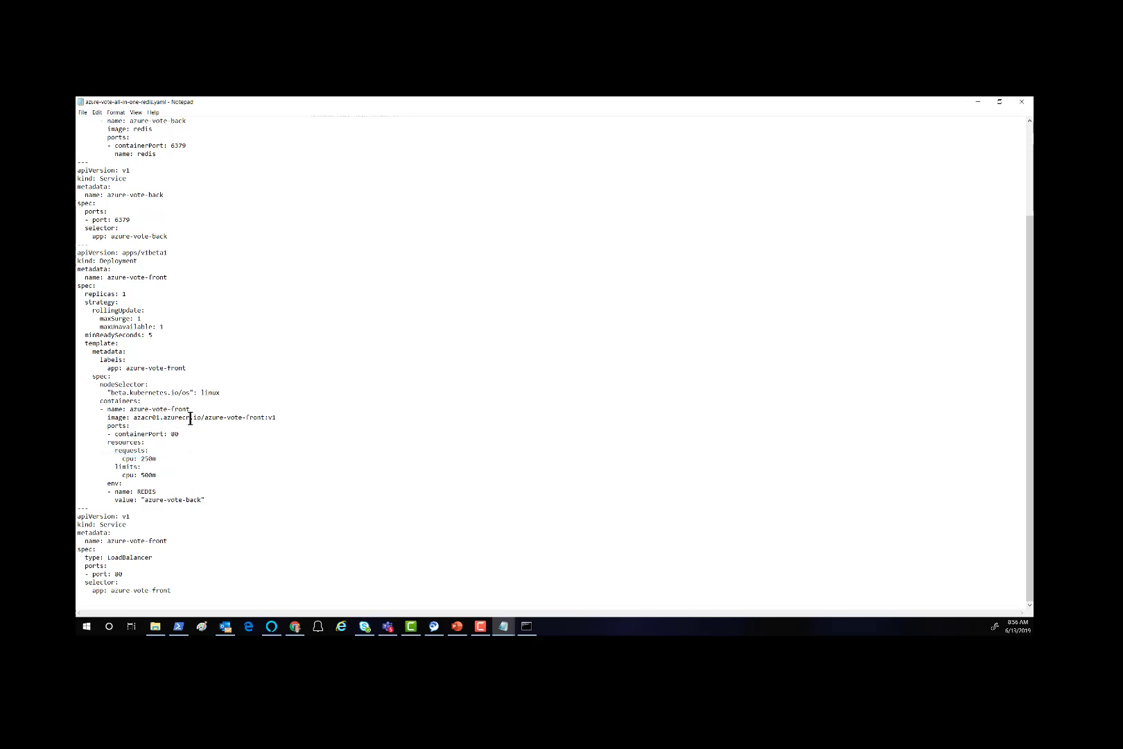
left_click(83, 113)
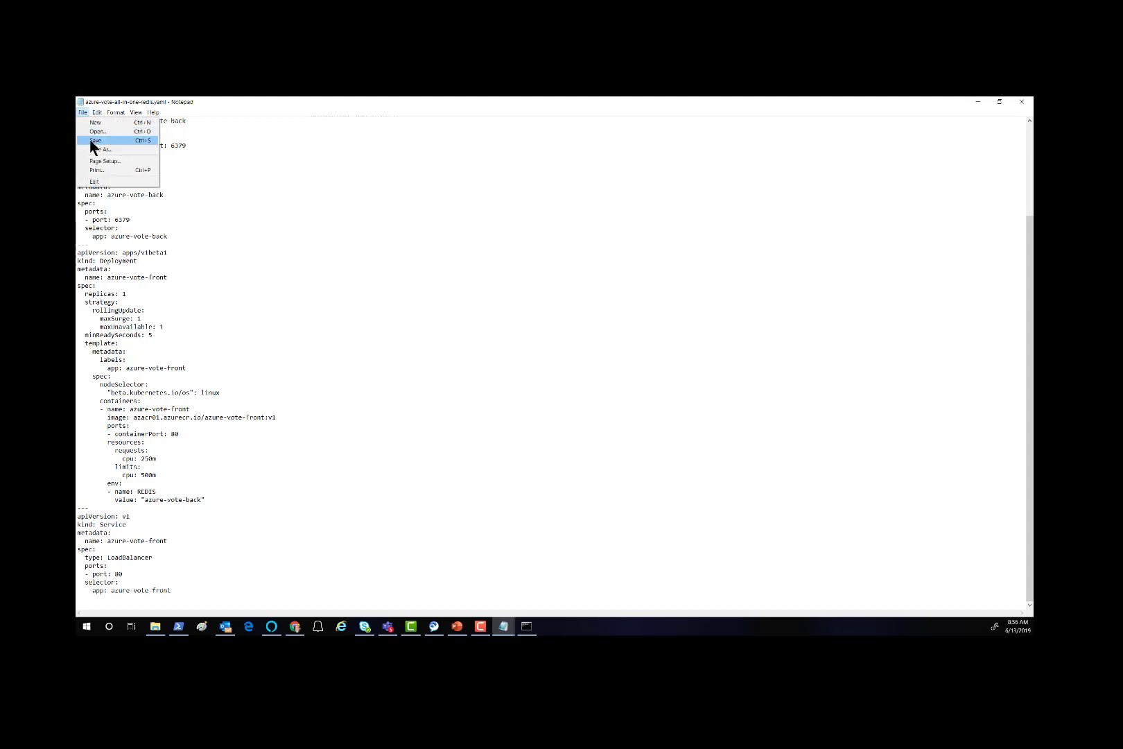
left_click(95, 140)
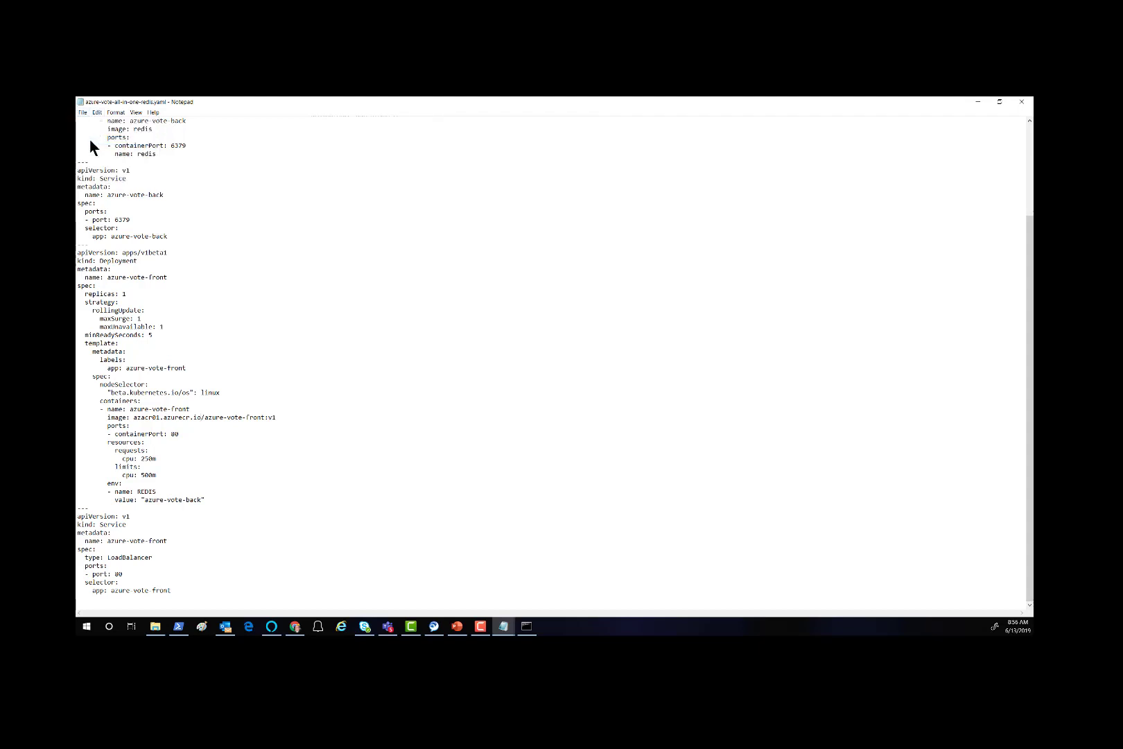
left_click(1023, 105)
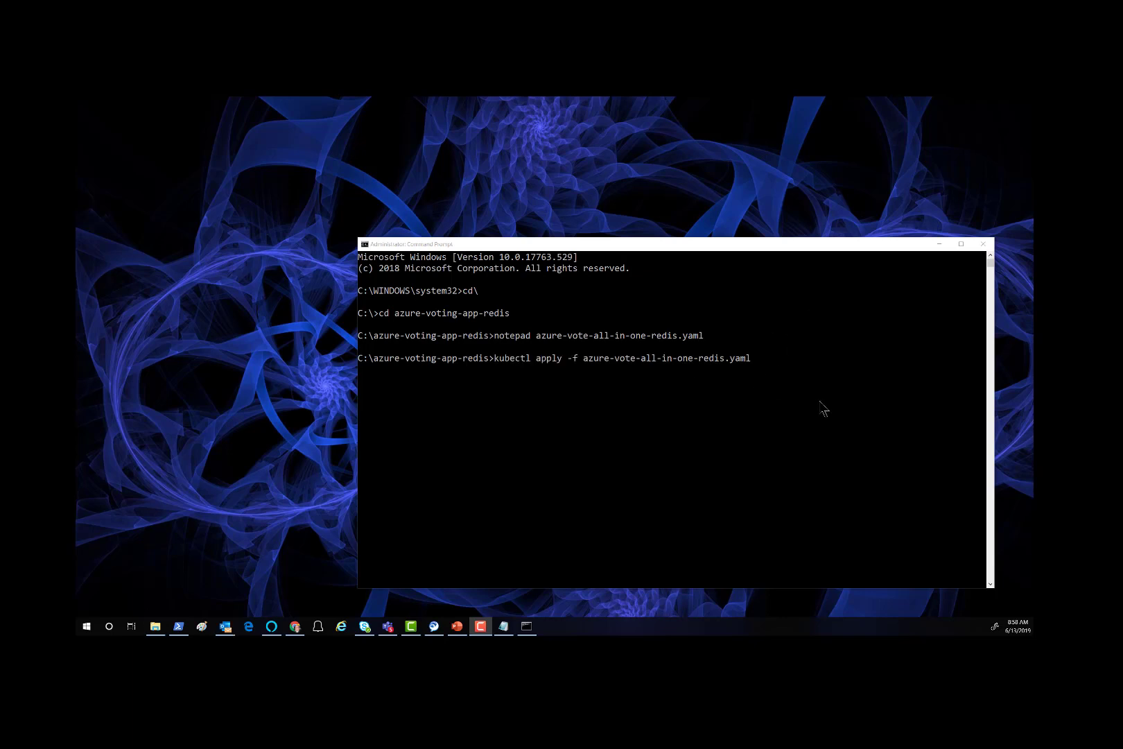
Run kubectl apply -f azure-vote-all-in-one-redis.yaml in Command Prompt, and monitor the service with kubectl get service azure-vote-front --watch.
left_click(775, 381)
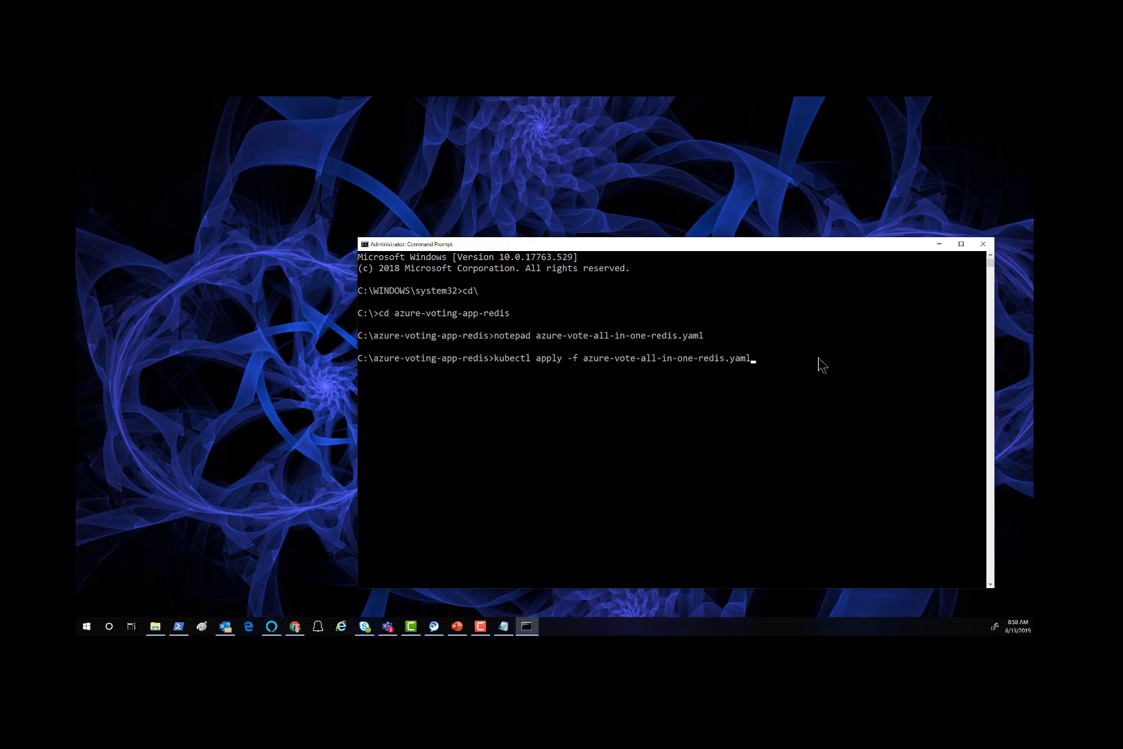
key("Return")
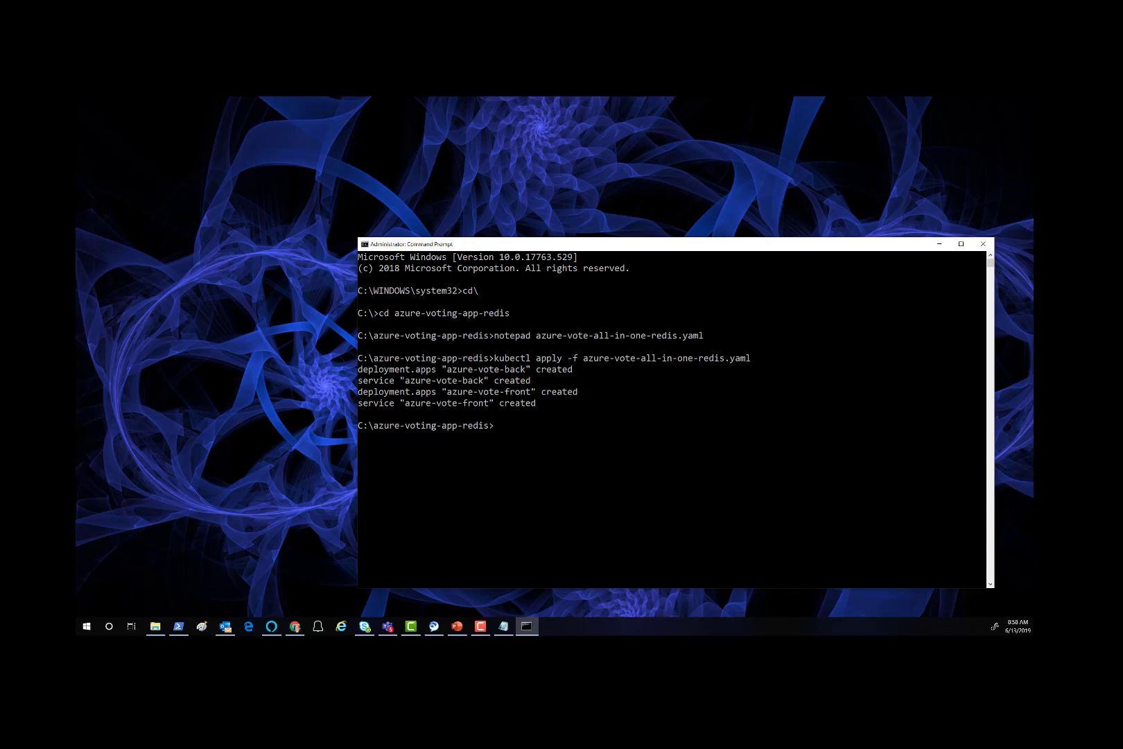
left_click(295, 626)
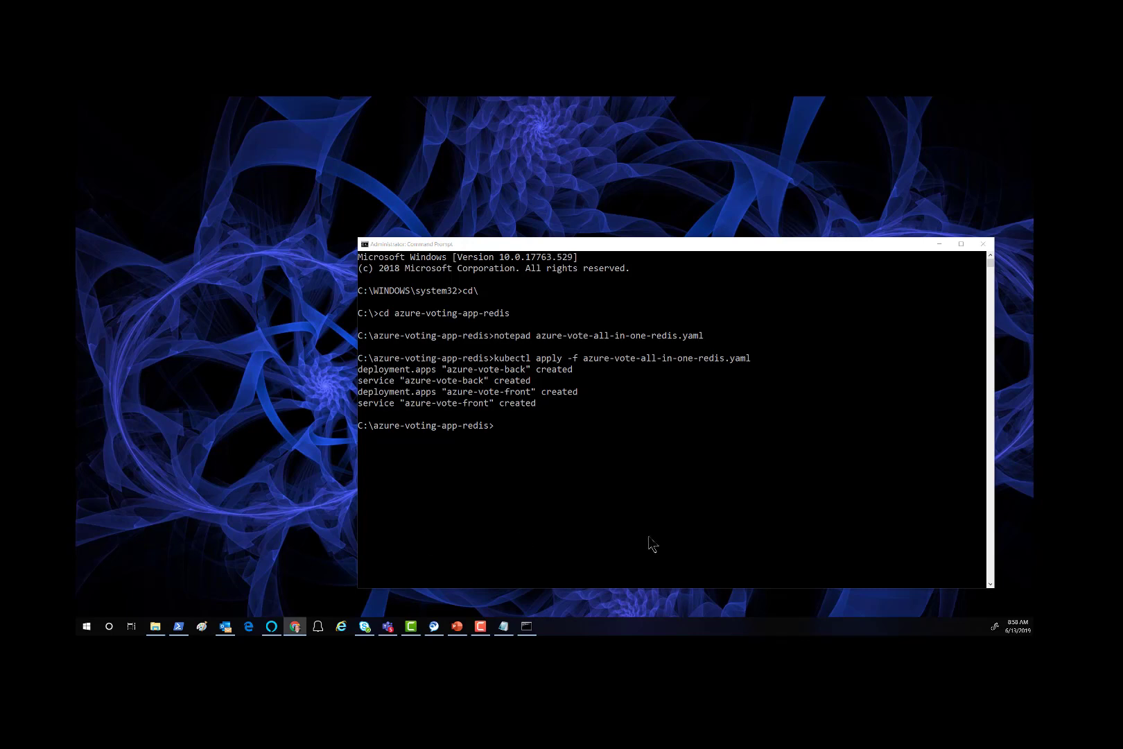
left_click(532, 436)
right_click(533, 433)
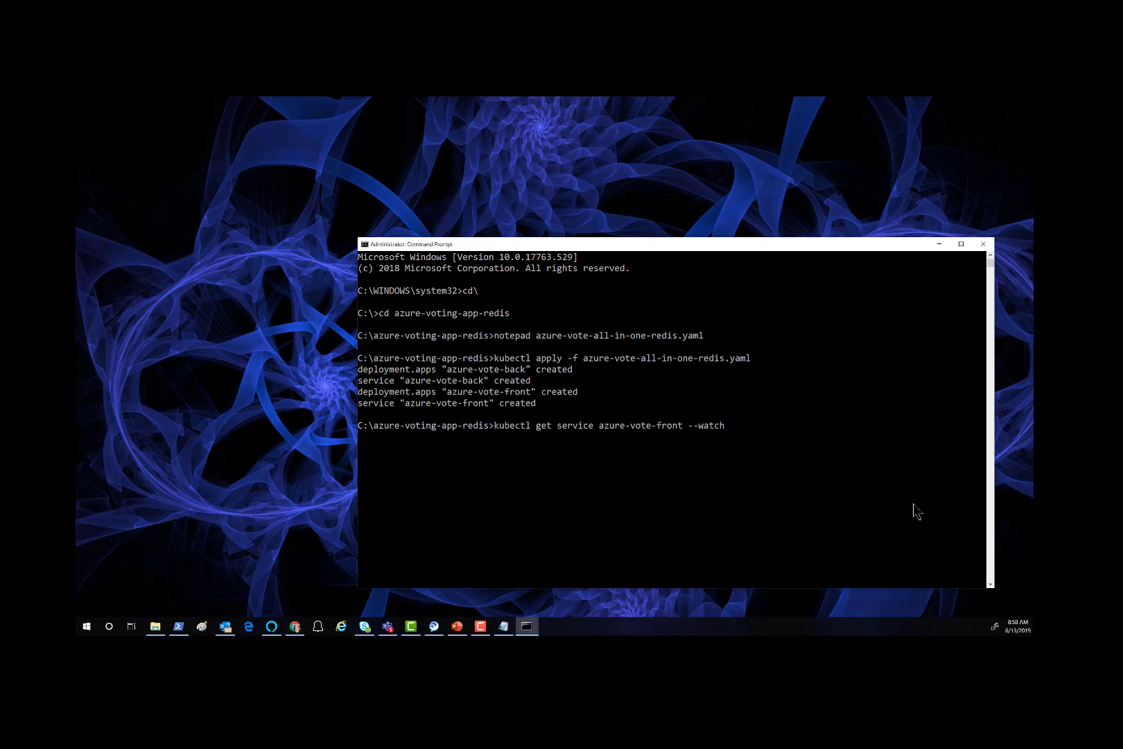
key("Return")
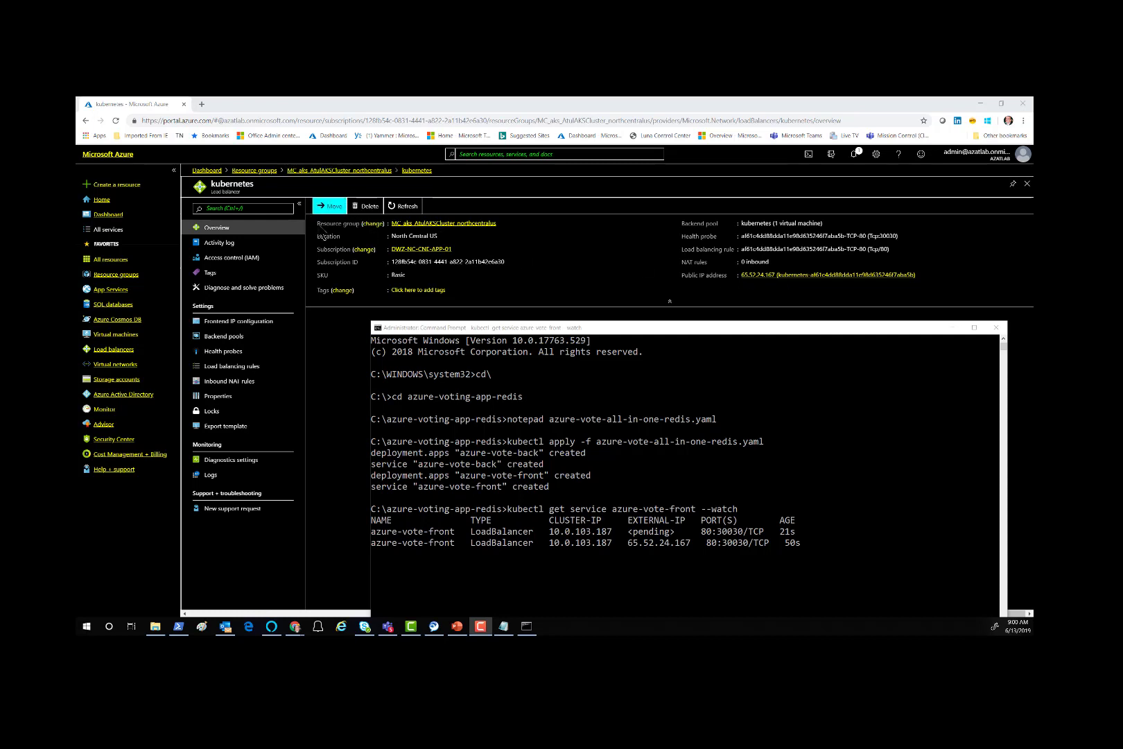
Copy the external IP address of the azure-vote-front service from the Command Prompt output.
left_click(215, 208)
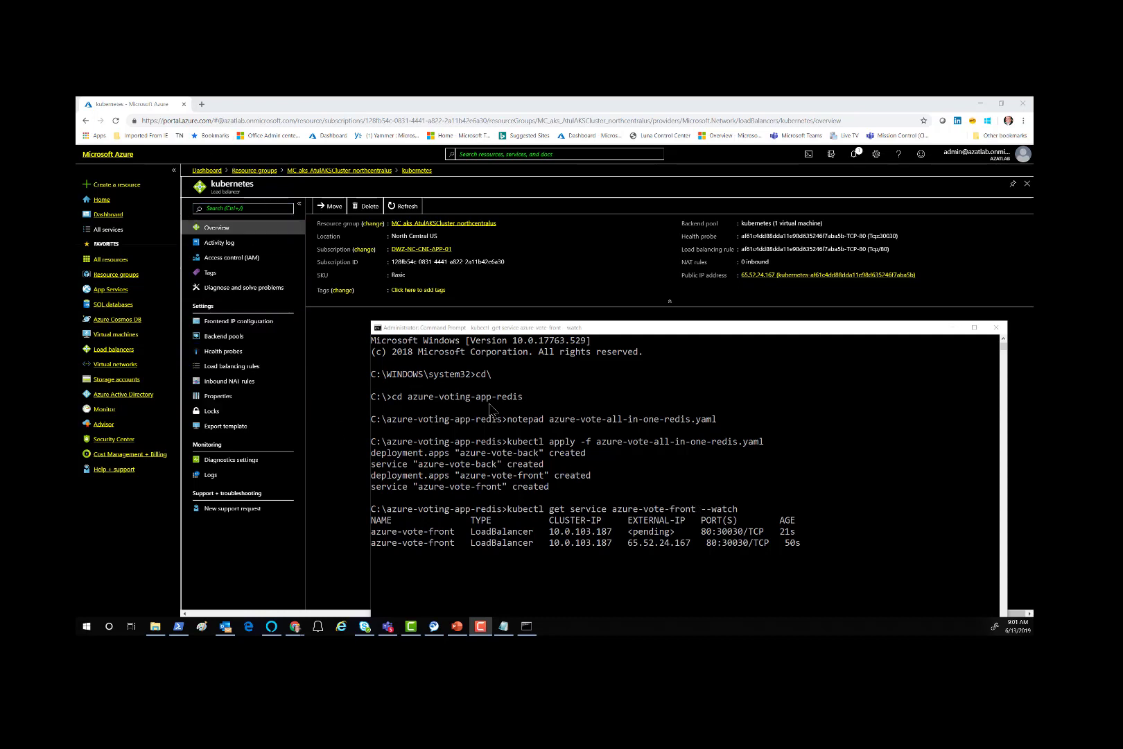
left_click(631, 547)
left_click_drag(629, 544, 683, 545)
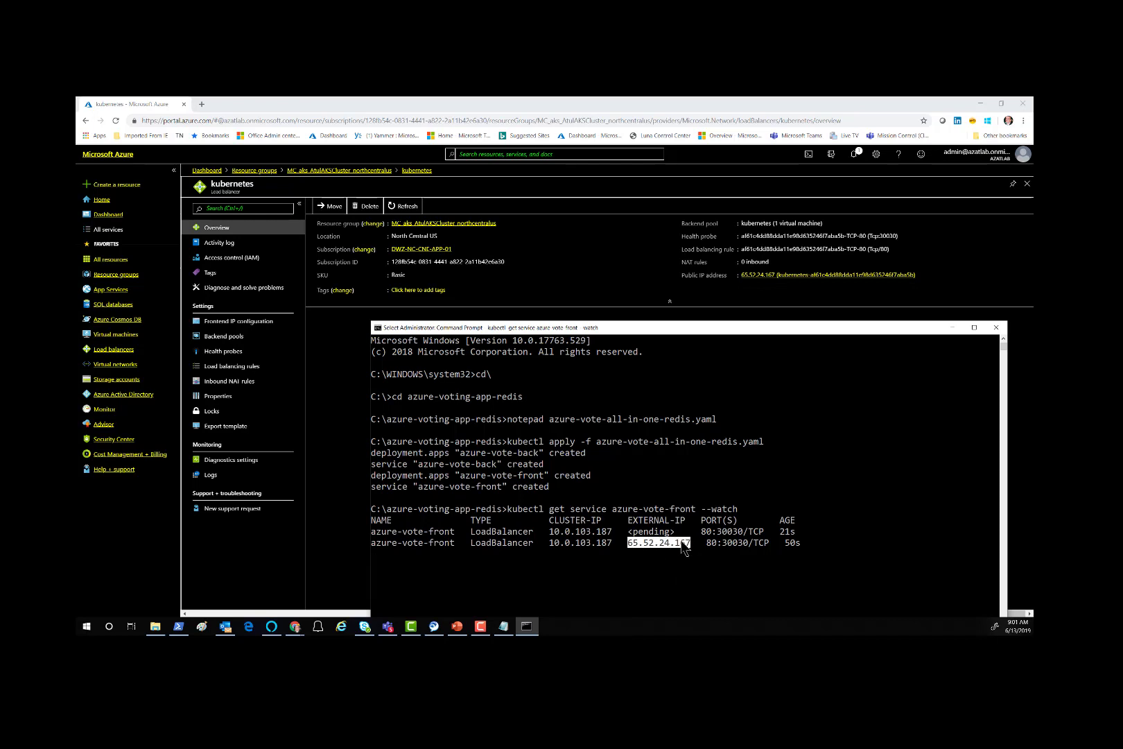
key("ctrl+c")
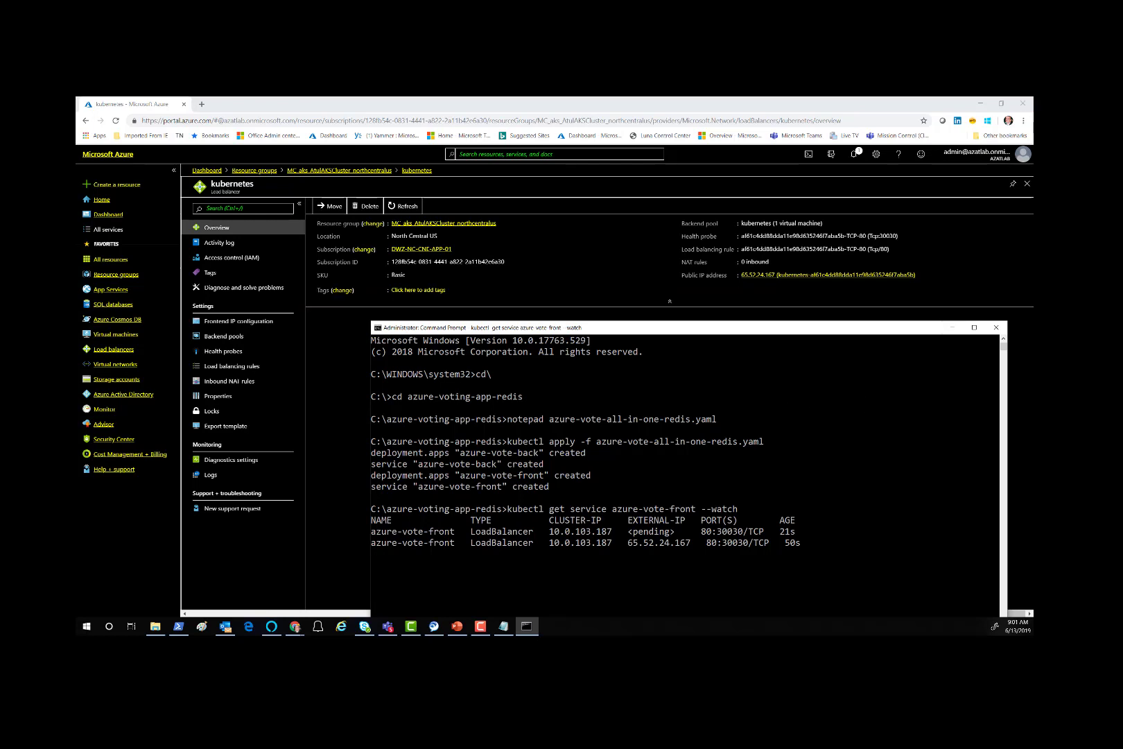
left_click(201, 104)
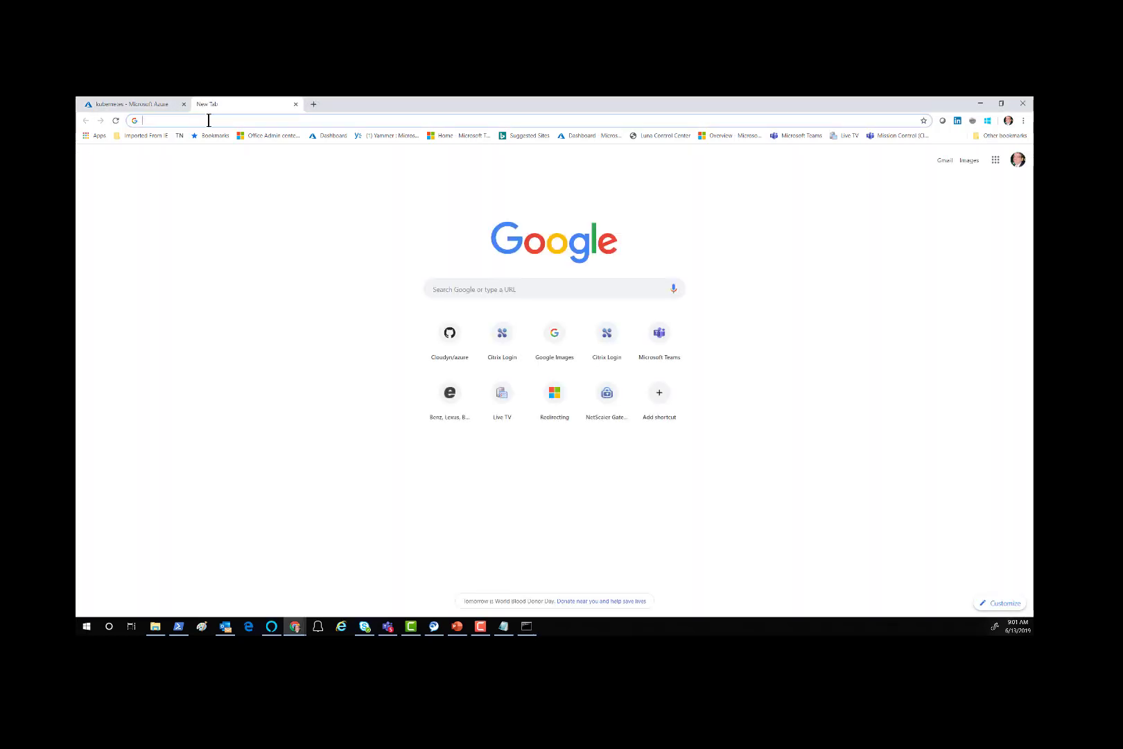
type("http")
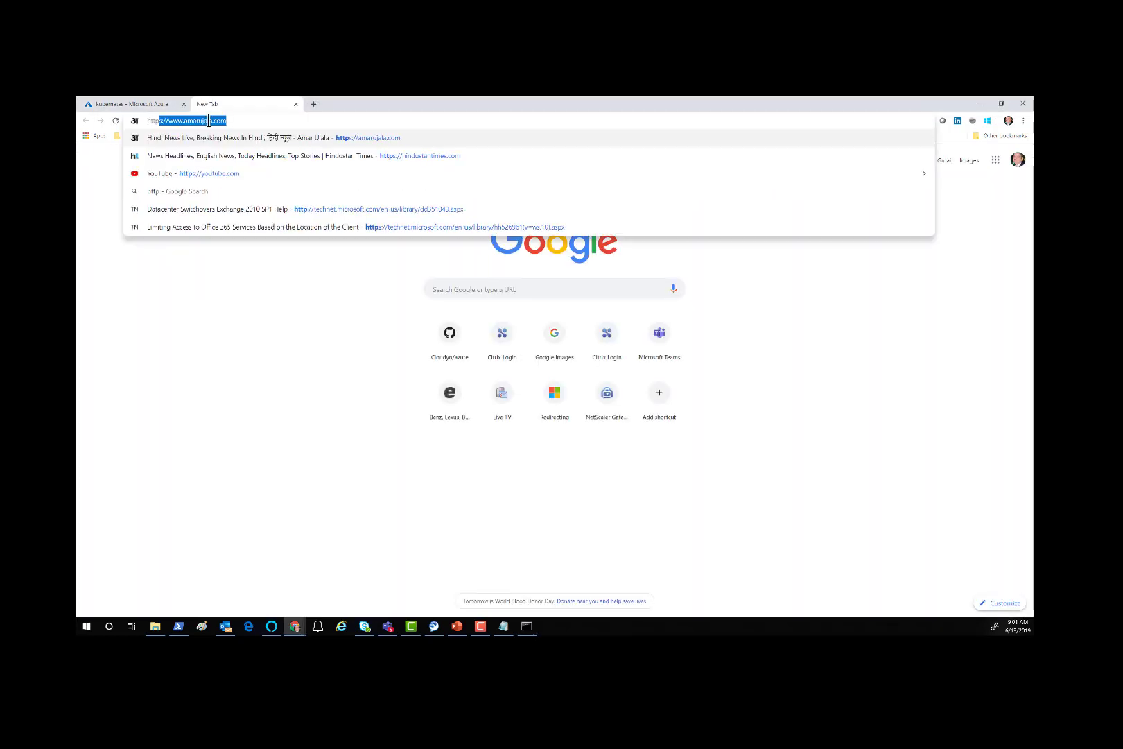
type("://")
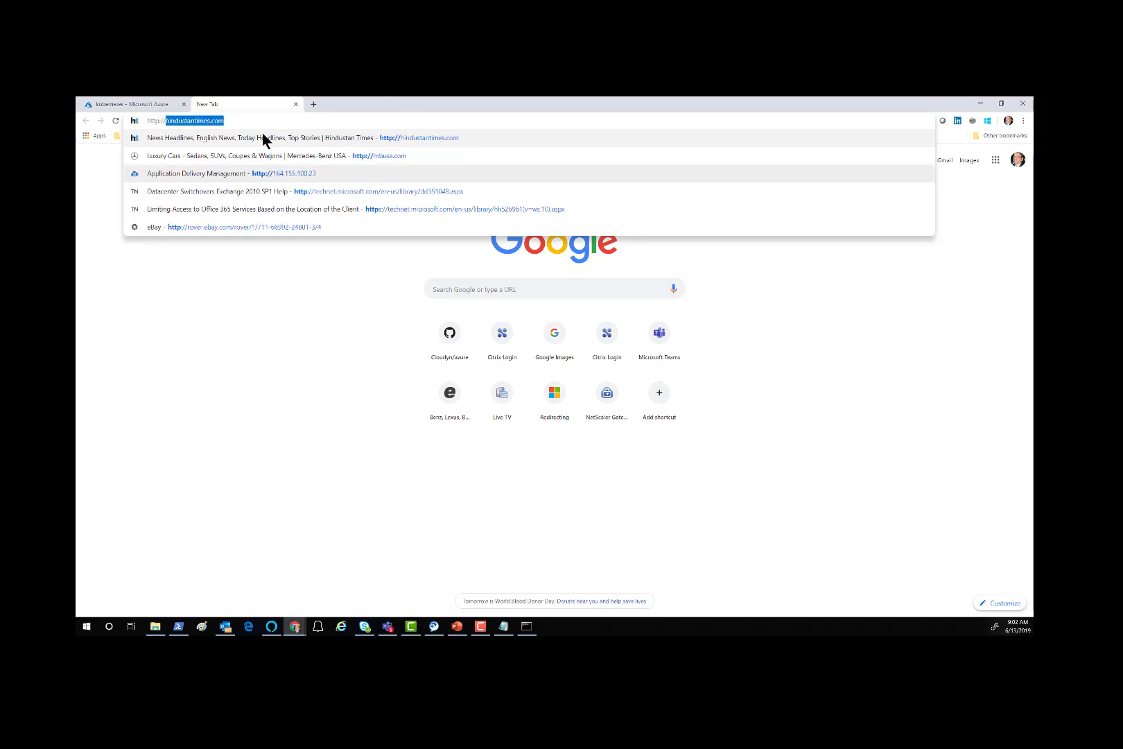
right_click(217, 125)
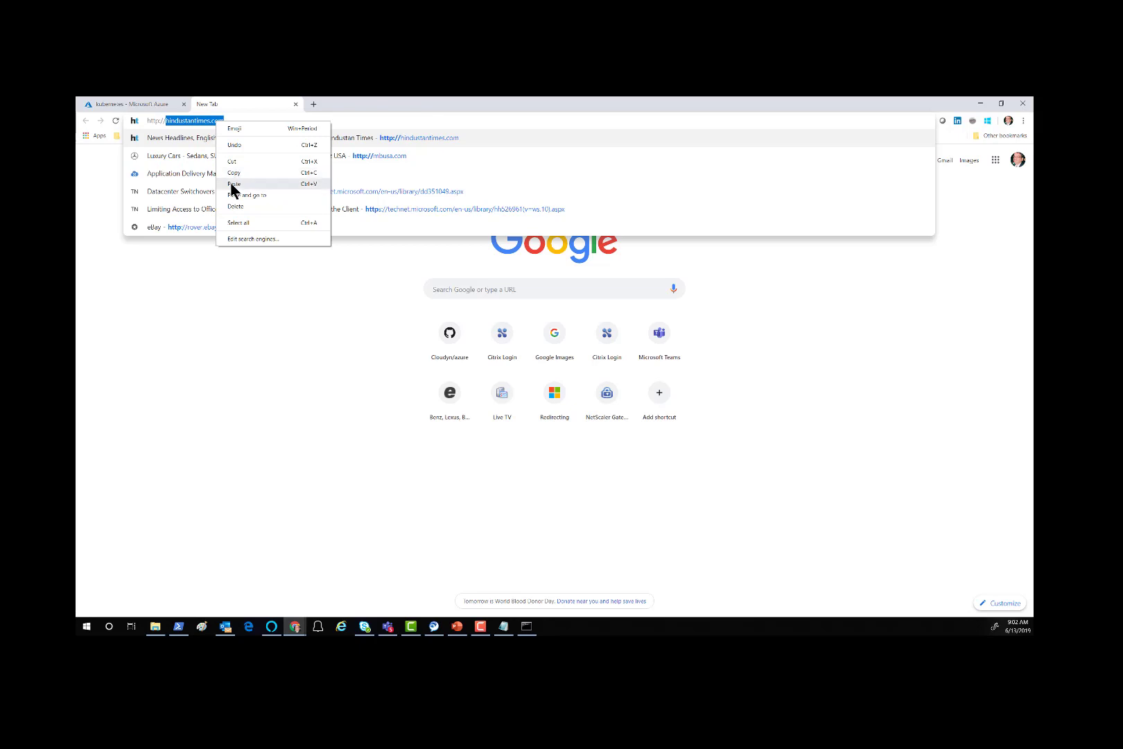
left_click(231, 183)
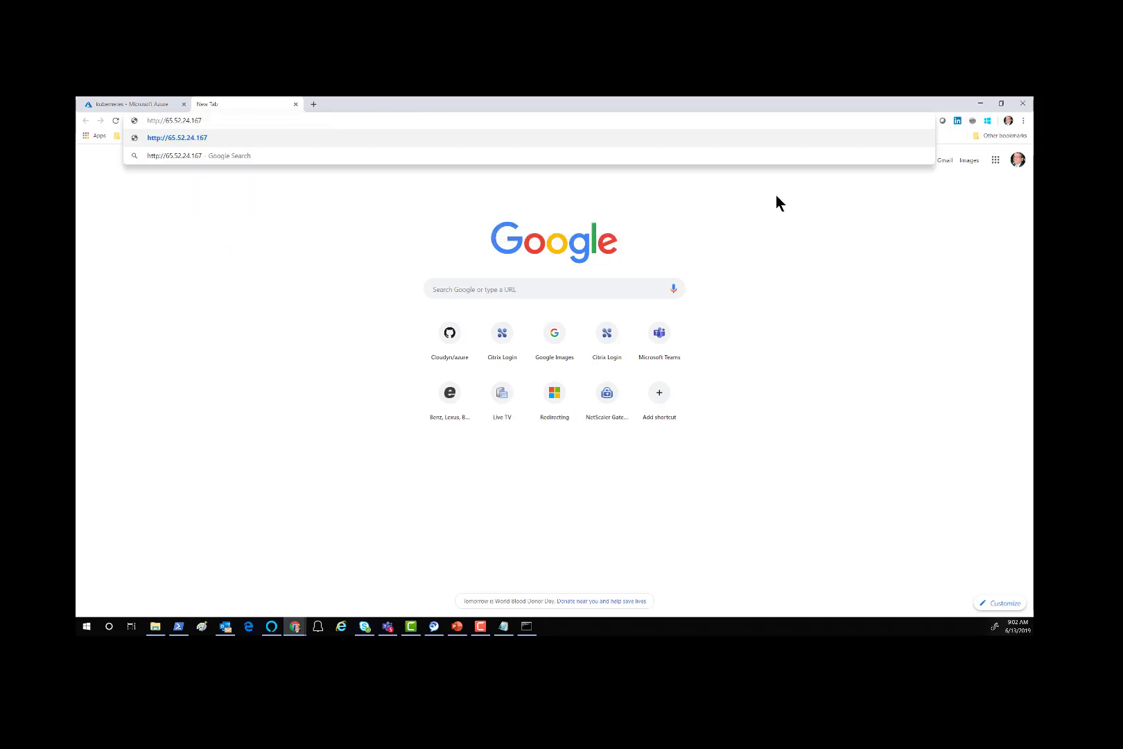
key("Return")
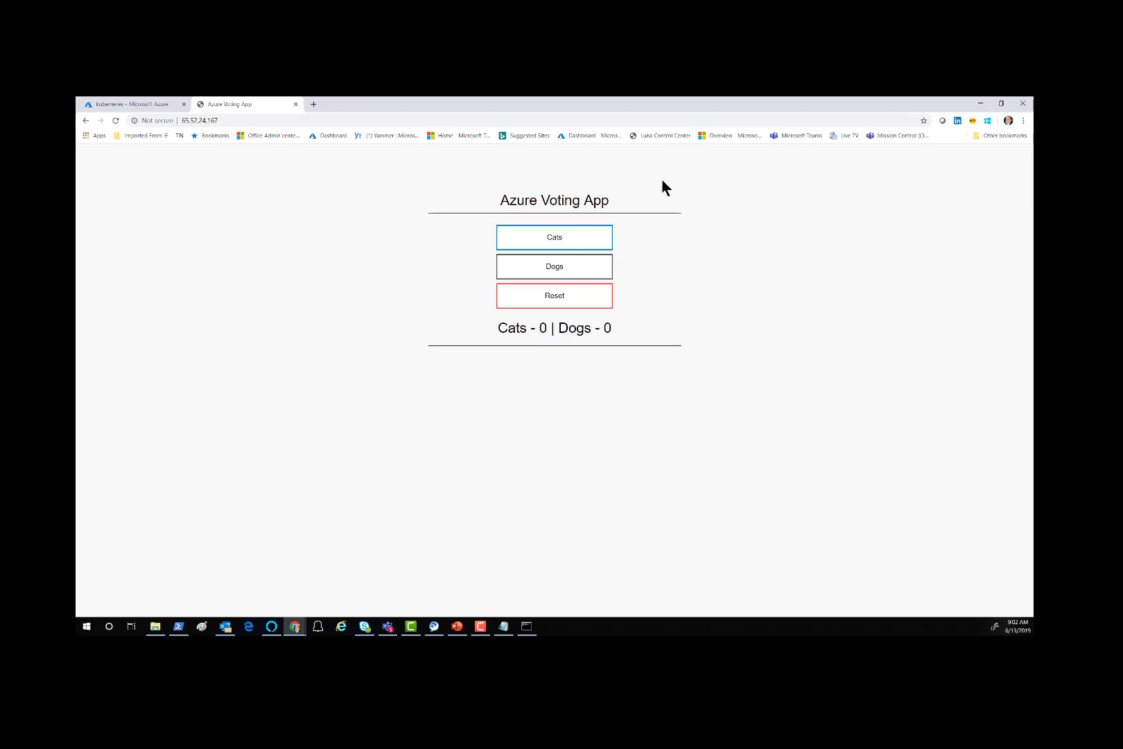
left_click(569, 240)
left_click(557, 268)
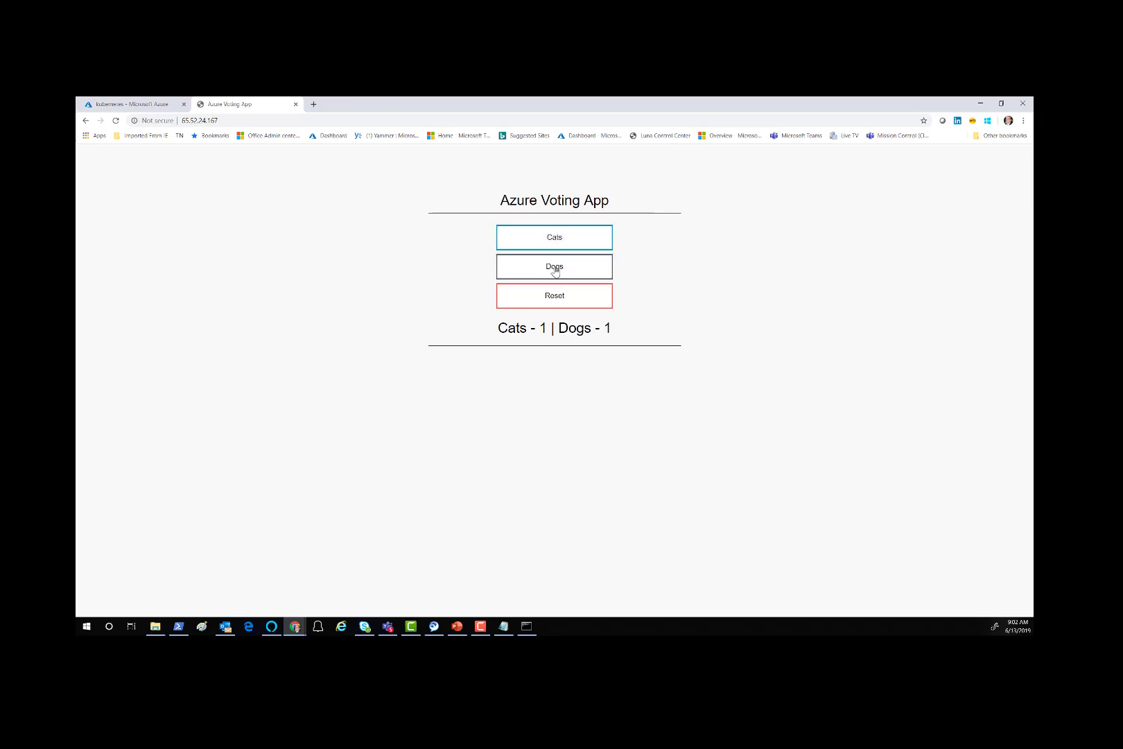